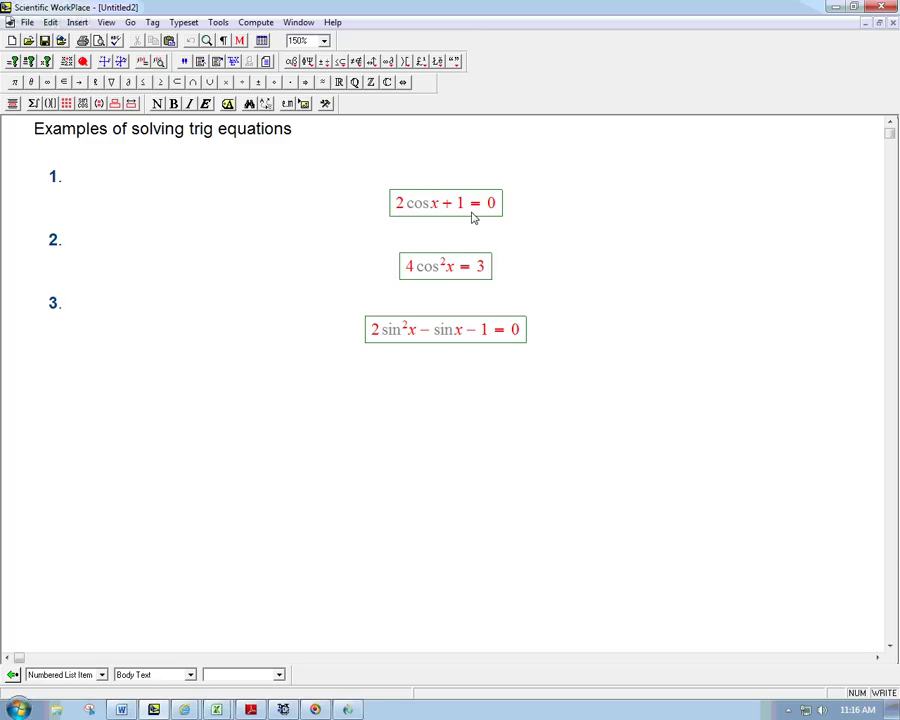
# Under 2cos x + 1 = 0, add the rows 2cos x = −1 and cos x = −1/2.
pyautogui.press('Return')
pyautogui.write('2')
pyautogui.write('cosx')
pyautogui.write('=-1')
pyautogui.press('Return')
pyautogui.write('cos x =')
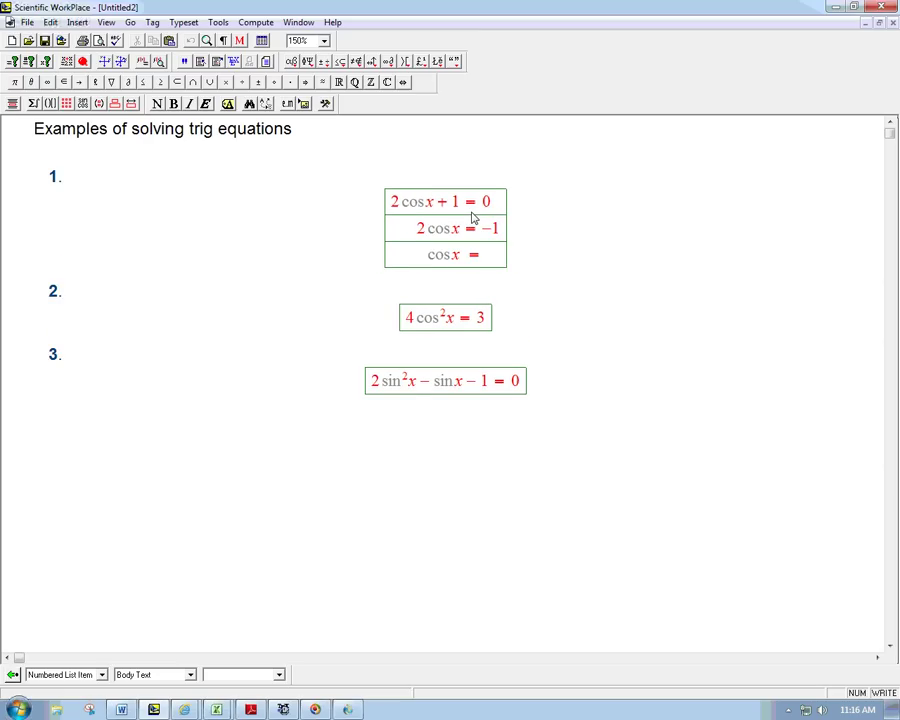
pyautogui.hotkey('ctrl', 'f')
pyautogui.write('-1/')
pyautogui.press('Tab')
pyautogui.write('2')
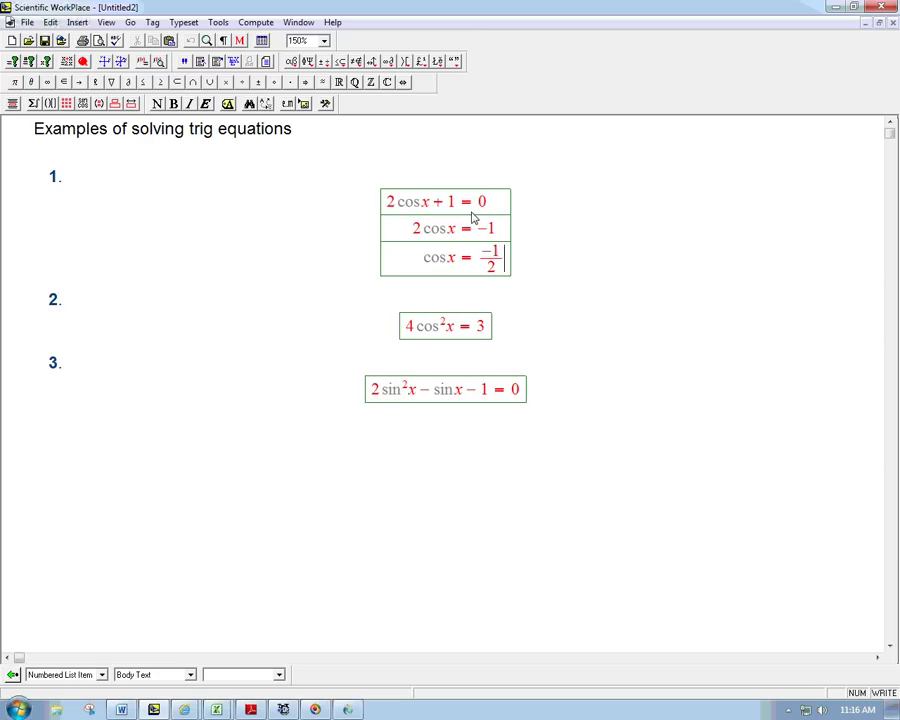
# Write 'Find all solutions of' after the item 1 number and italicise the word 'all'.
pyautogui.click(396, 178)
pyautogui.write('Find all solutions of')
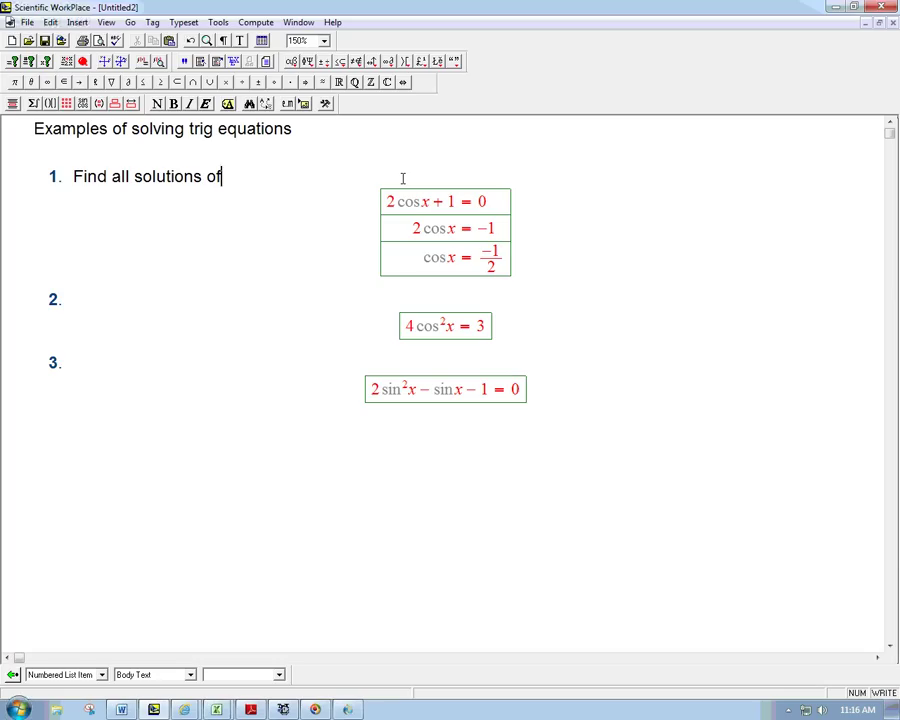
pyautogui.doubleClick(112, 176)
pyautogui.hotkey('ctrl', 'i')
pyautogui.click(505, 262)
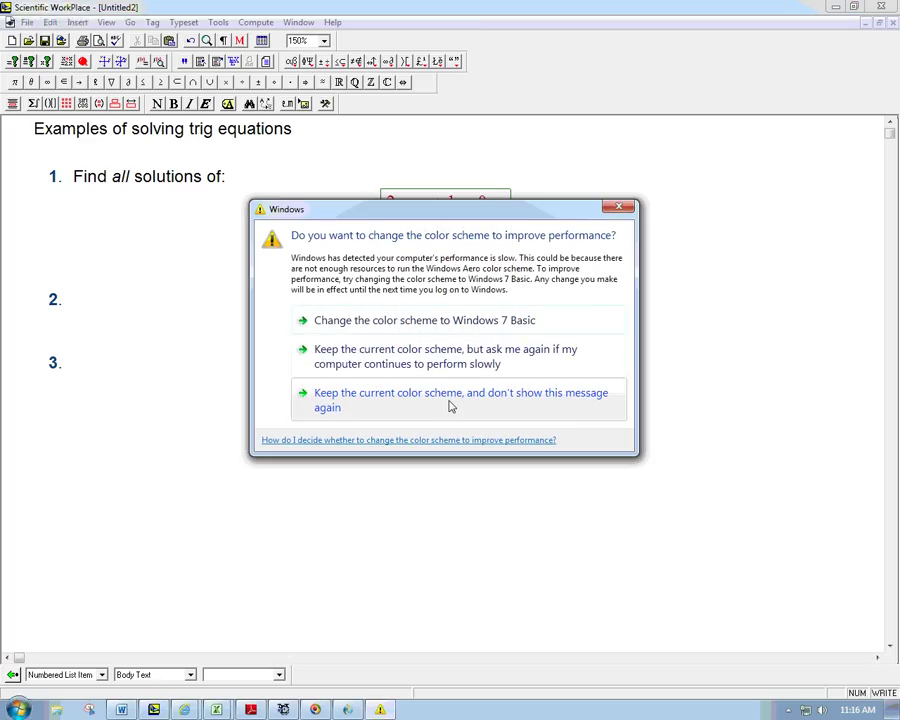
# Keep the current colour scheme and bring the Sketchpad unit circle to the front.
pyautogui.click(454, 400)
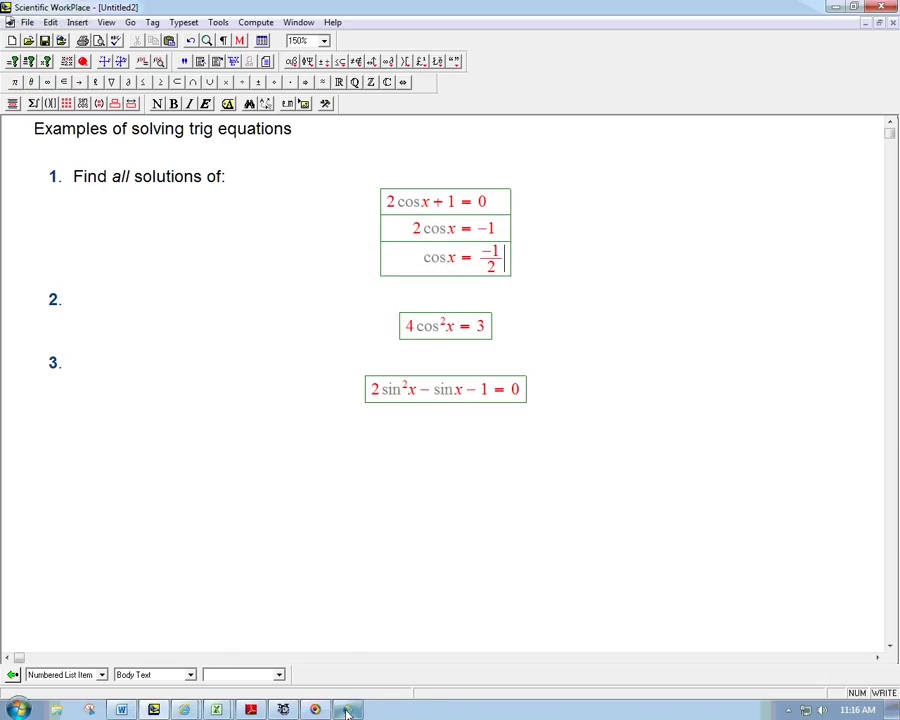
pyautogui.moveTo(346, 710)
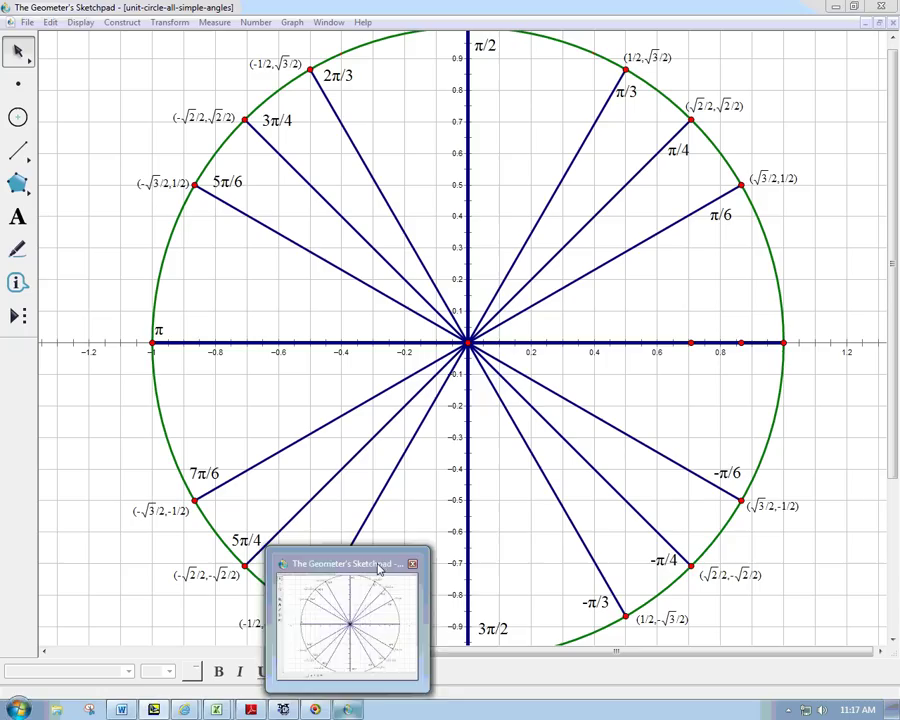
pyautogui.click(378, 568)
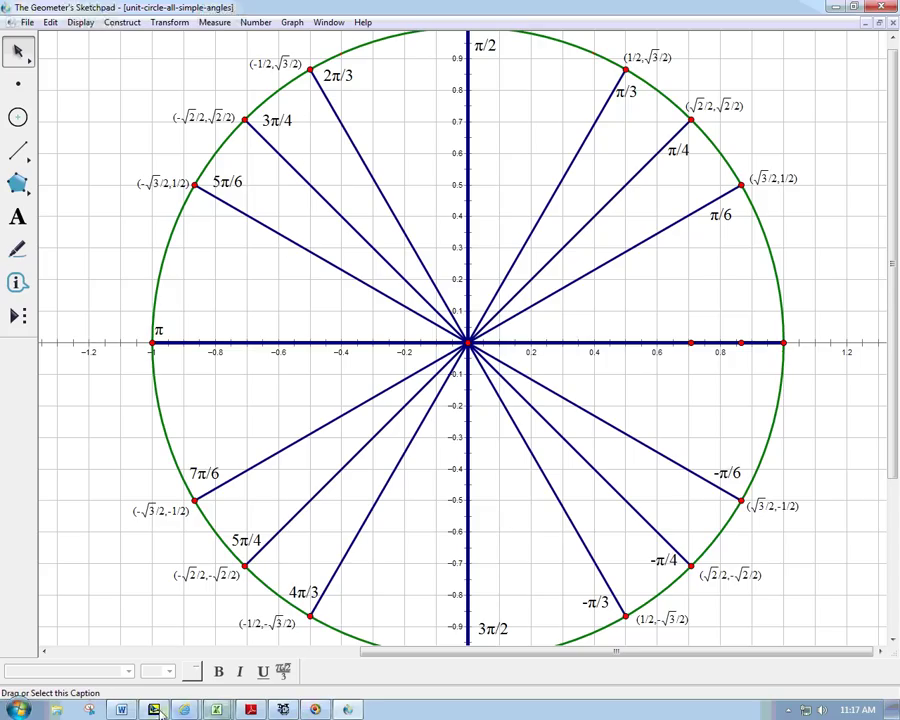
# Add the row x = 2π/3 to the first solution, then go back to the Sketchpad unit circle.
pyautogui.click(155, 711)
pyautogui.press('Return')
pyautogui.write('x =')
pyautogui.hotkey('ctrl', 'f')
pyautogui.write('2/')
pyautogui.hotkey('ctrl', 'g')
pyautogui.write('p')
pyautogui.press('Tab')
pyautogui.write('3')
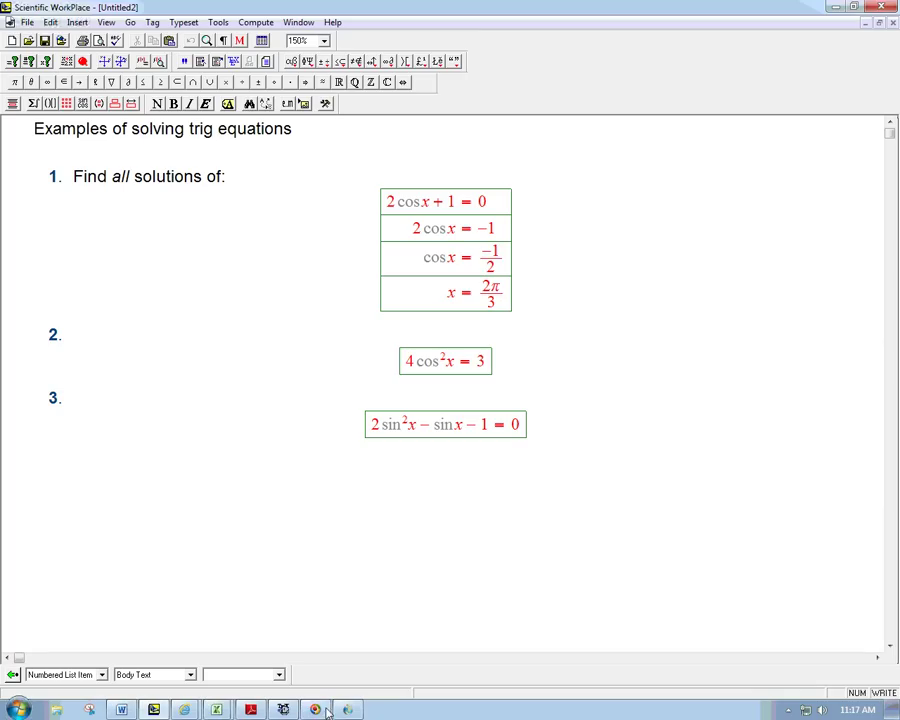
pyautogui.hotkey('alt', 'Tab')
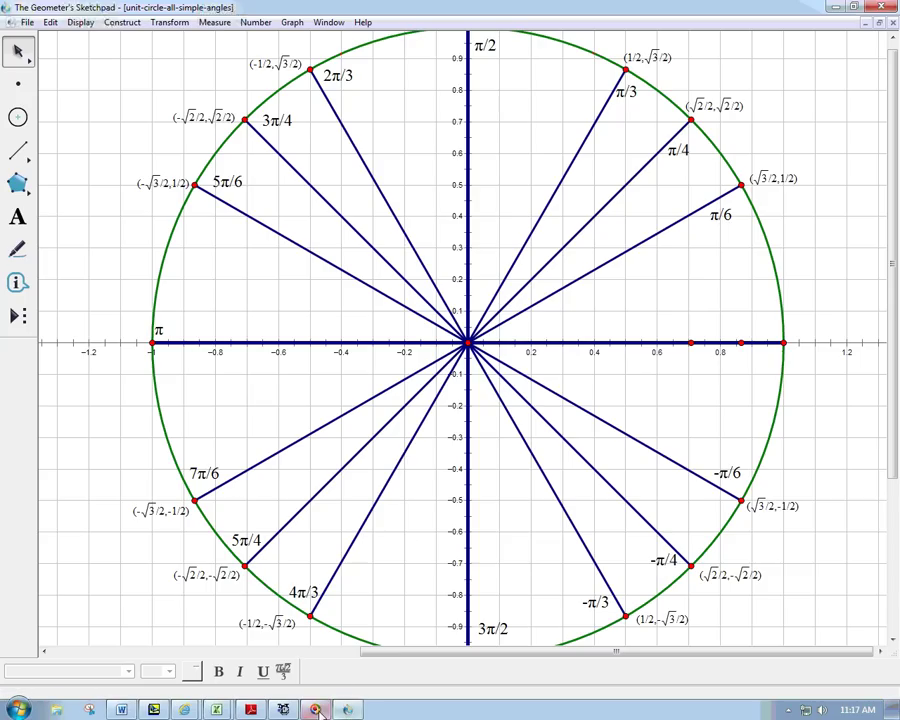
# Extend the last row of the first solution to x = 2π/3 + 2πk,.
pyautogui.moveTo(315, 711)
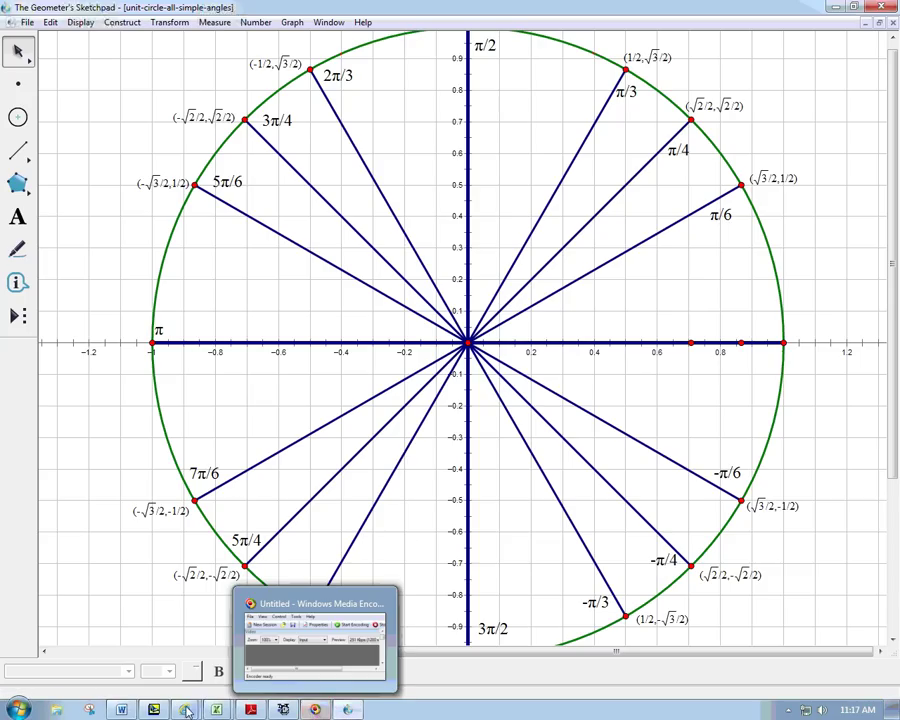
pyautogui.click(104, 625)
pyautogui.write('+ 2')
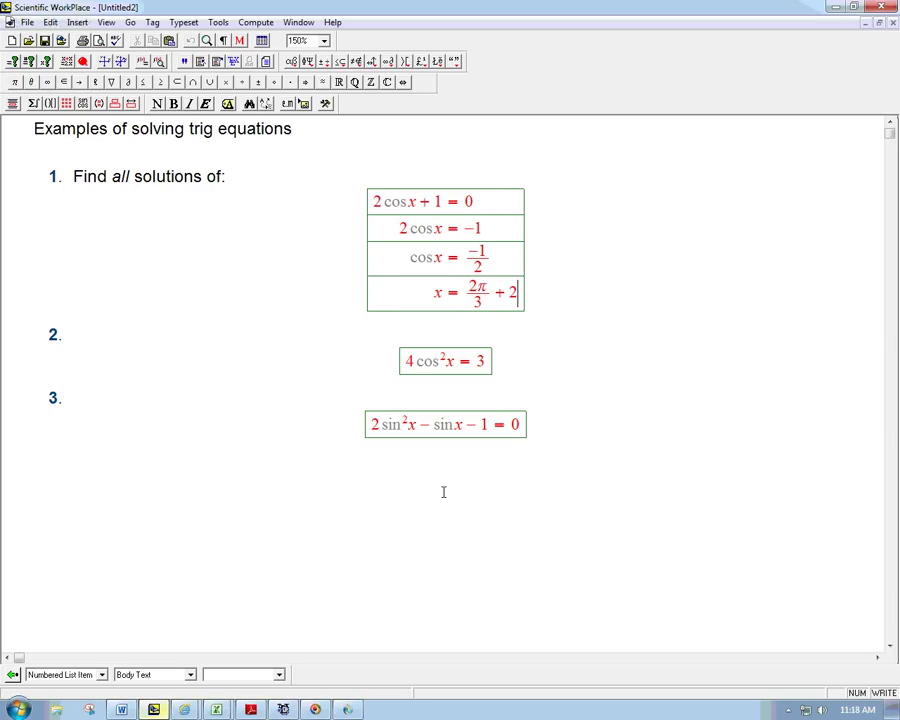
pyautogui.write('πk')
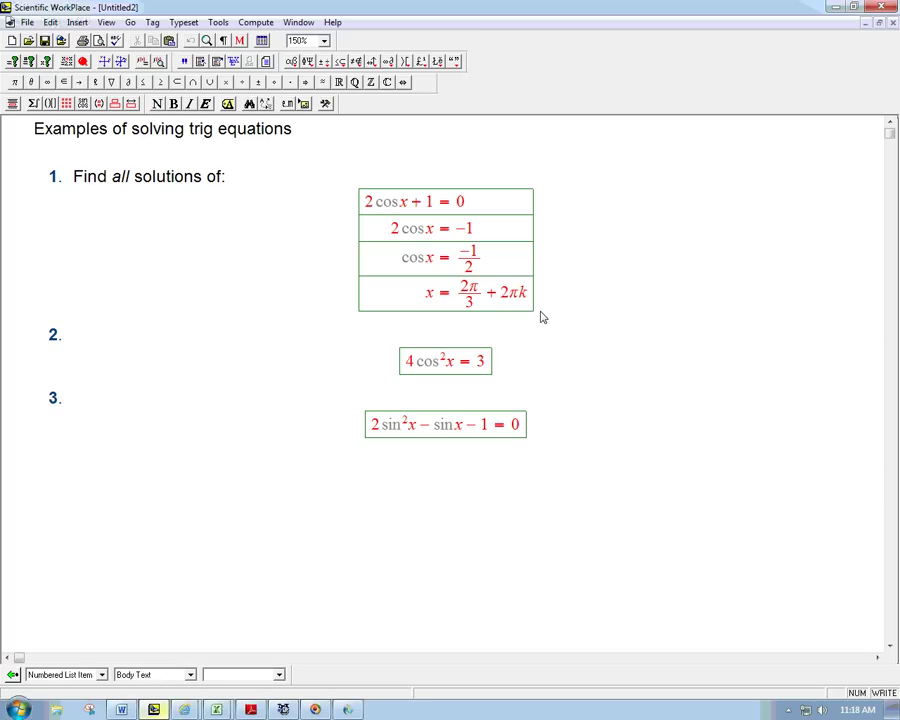
pyautogui.write(',')
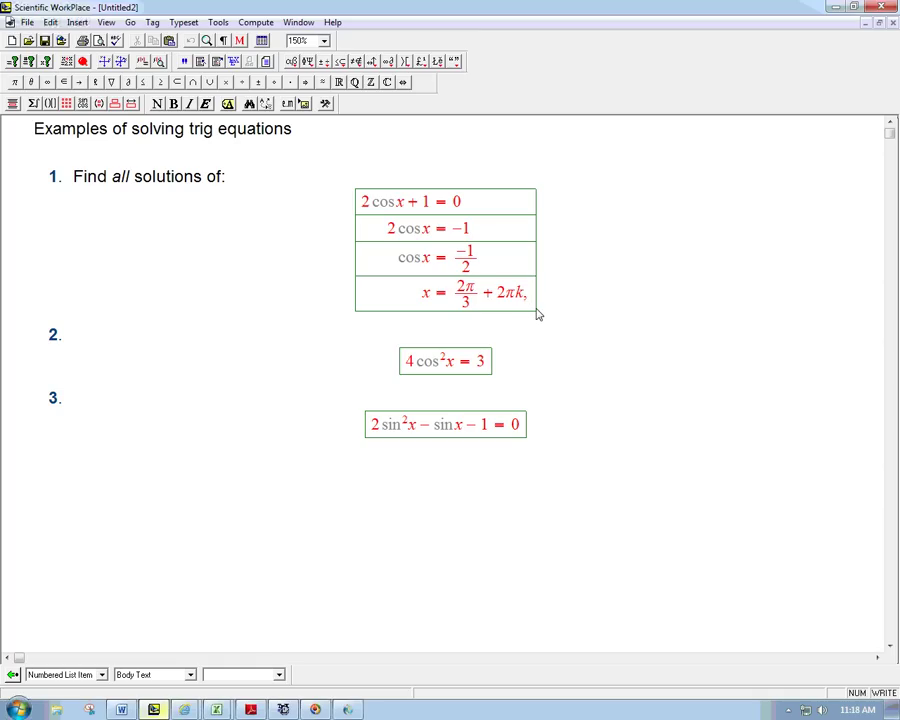
# Add the note 'Coterminal angles' in a new paragraph below the solution.
pyautogui.press('Right')
pyautogui.press('Return')
pyautogui.write('Coterminal angles')
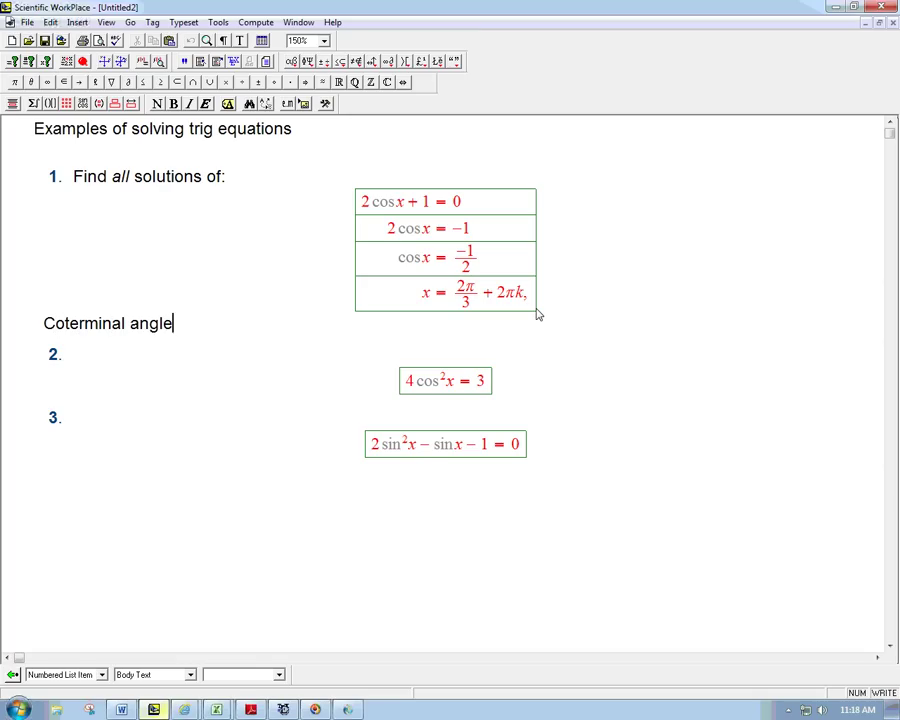
pyautogui.click(538, 296)
# Switch to Sketchpad to view the unit circle with its standard angles.
pyautogui.click(347, 709)
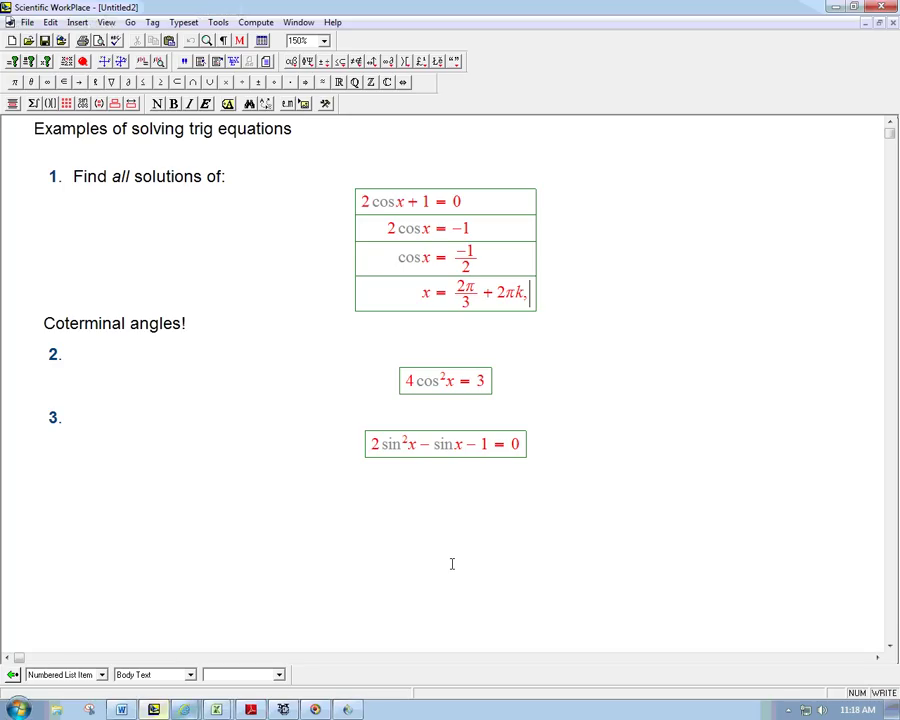
# Append the second solution family 4π/3 + 2πk after the comma in the last row.
pyautogui.click(184, 710)
pyautogui.hotkey('ctrl', 'f')
pyautogui.write('4π/')
pyautogui.press('Tab')
pyautogui.write('3')
pyautogui.press('Right')
pyautogui.write('+ 2π')
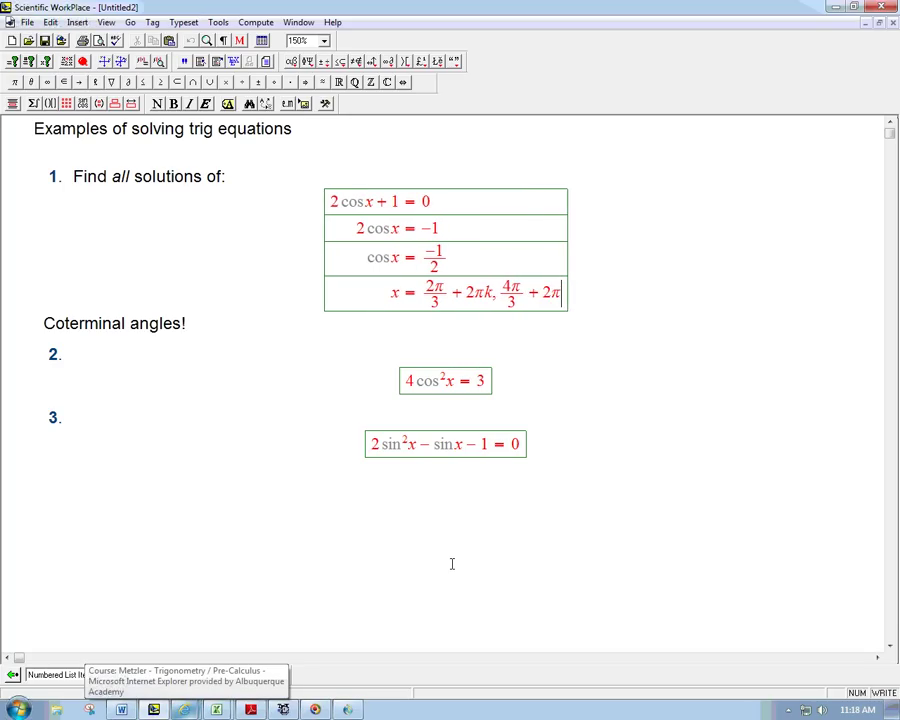
pyautogui.write('k')
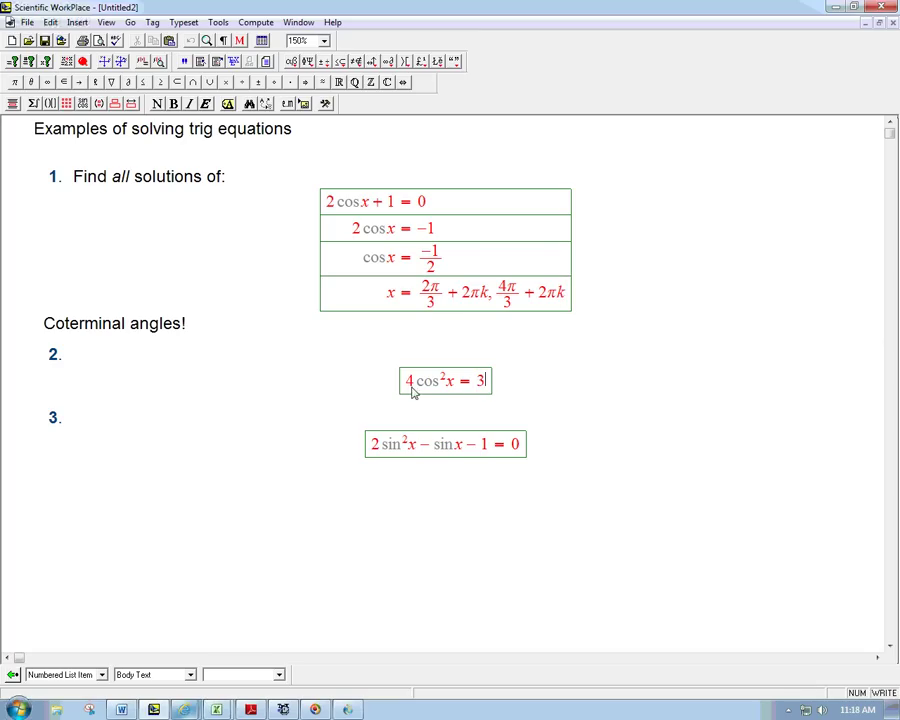
# Beneath 4cos²x = 3, add the row cos²x = 3/4.
pyautogui.click(485, 393)
pyautogui.press('Return')
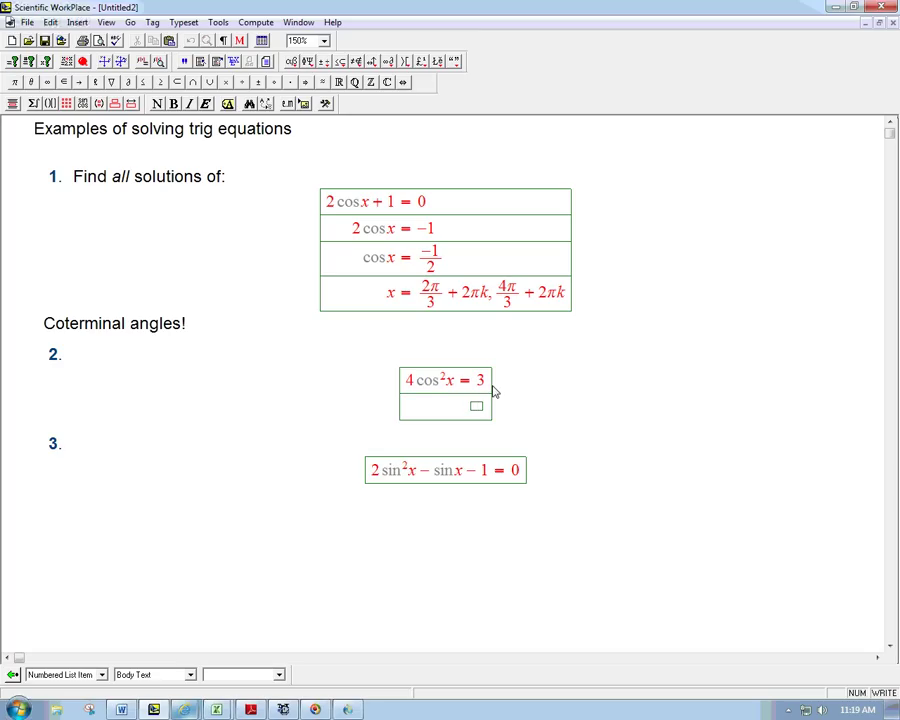
pyautogui.write('cos')
pyautogui.hotkey('ctrl', 'h')
pyautogui.write('2')
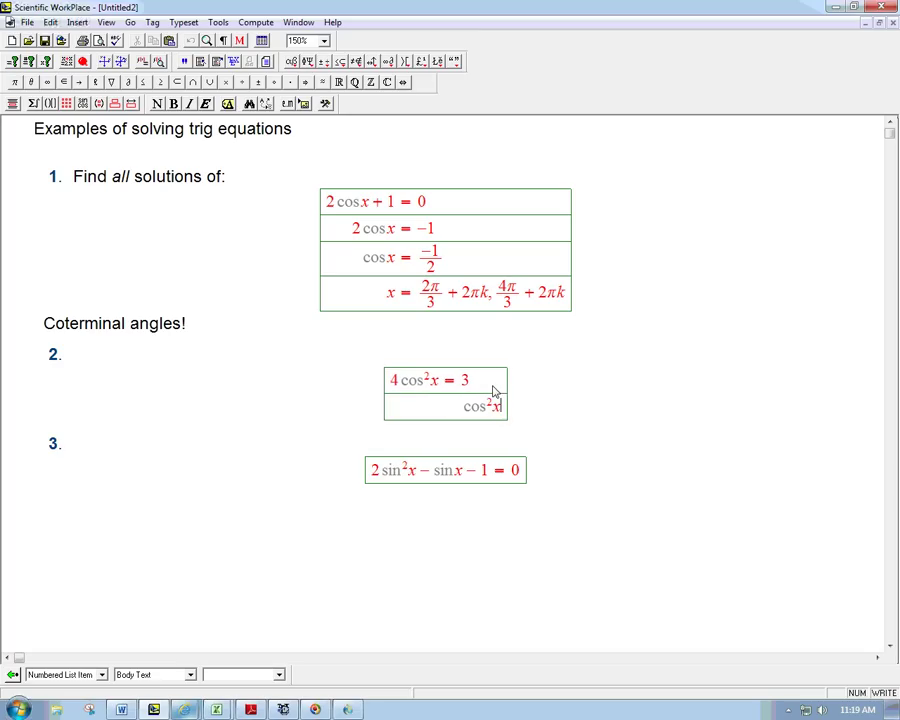
pyautogui.write('=')
pyautogui.hotkey('ctrl', 'f')
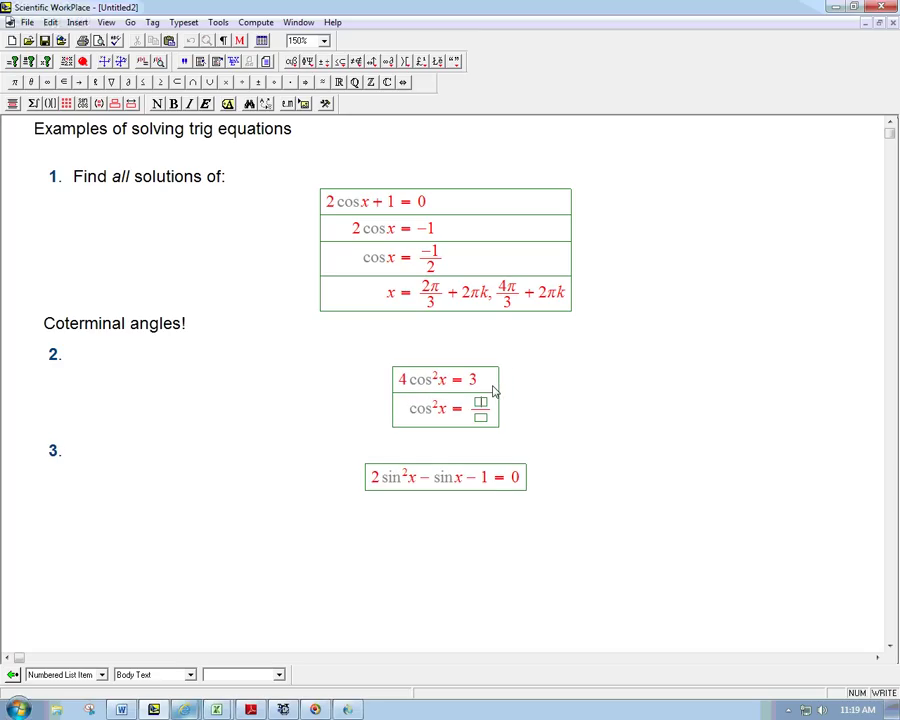
pyautogui.write('3')
pyautogui.press('Tab')
pyautogui.write('4')
# Add the next row cos x = ±√3/2 using the ± sign and a square root.
pyautogui.press('Return')
pyautogui.write('cosx=')
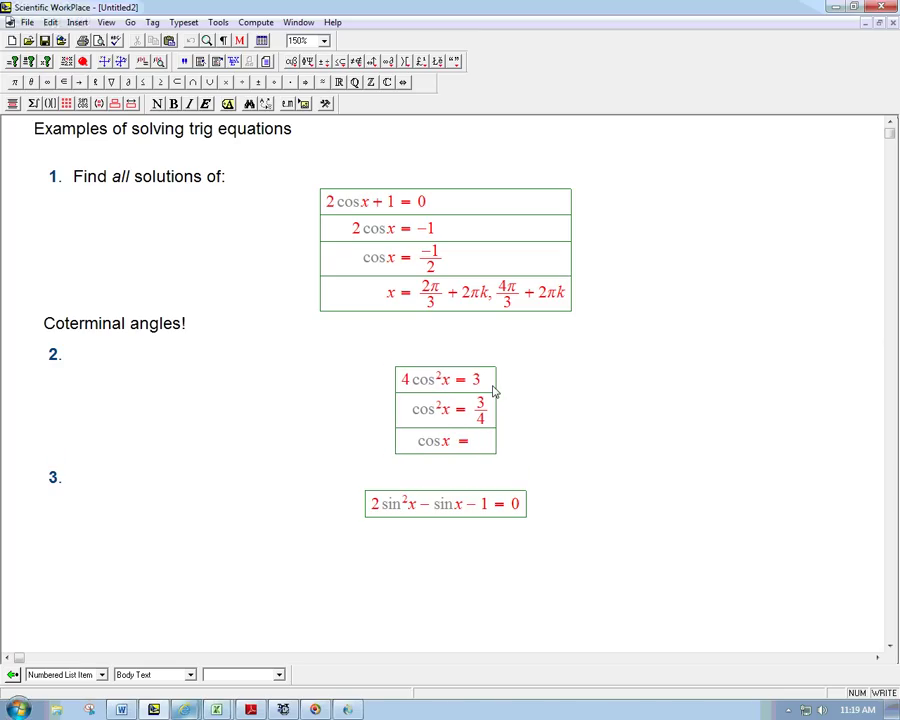
pyautogui.click(258, 84)
pyautogui.hotkey('ctrl', 'f')
pyautogui.hotkey('ctrl', 'r')
pyautogui.write('3')
pyautogui.press('Tab')
pyautogui.write('2')
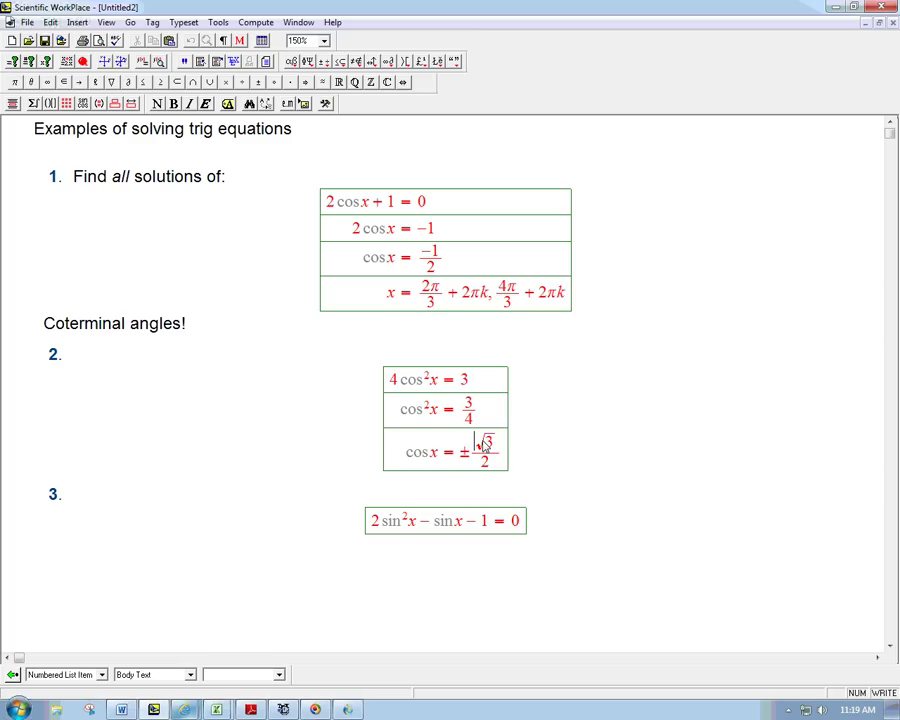
pyautogui.click(486, 440)
pyautogui.click(505, 460)
pyautogui.click(347, 711)
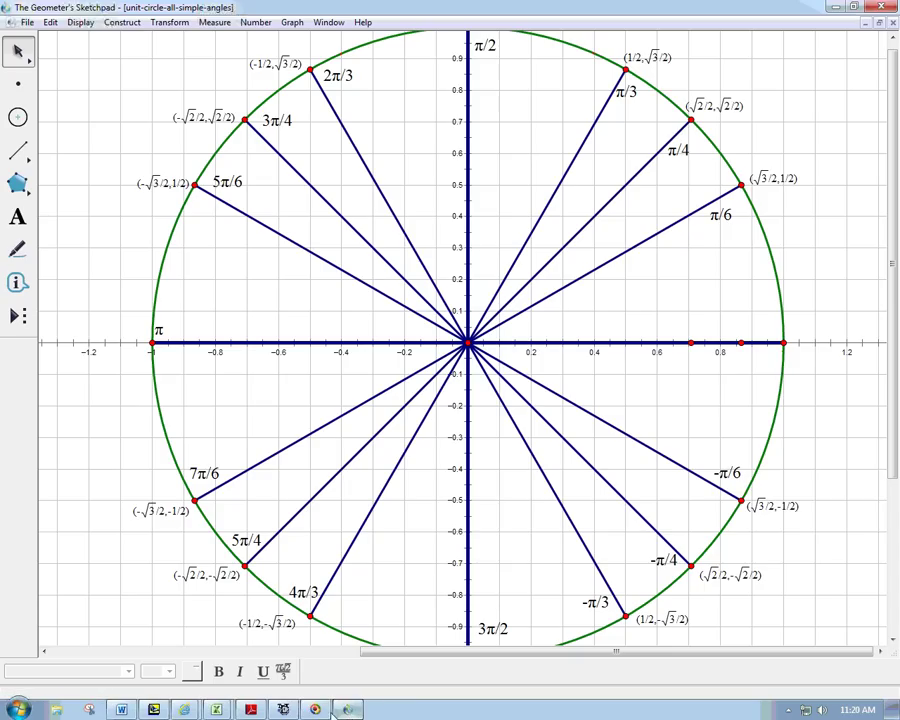
# Type 'Find all solutions in [0, 2π)' on item 2's line, with the interval as math.
pyautogui.click(153, 709)
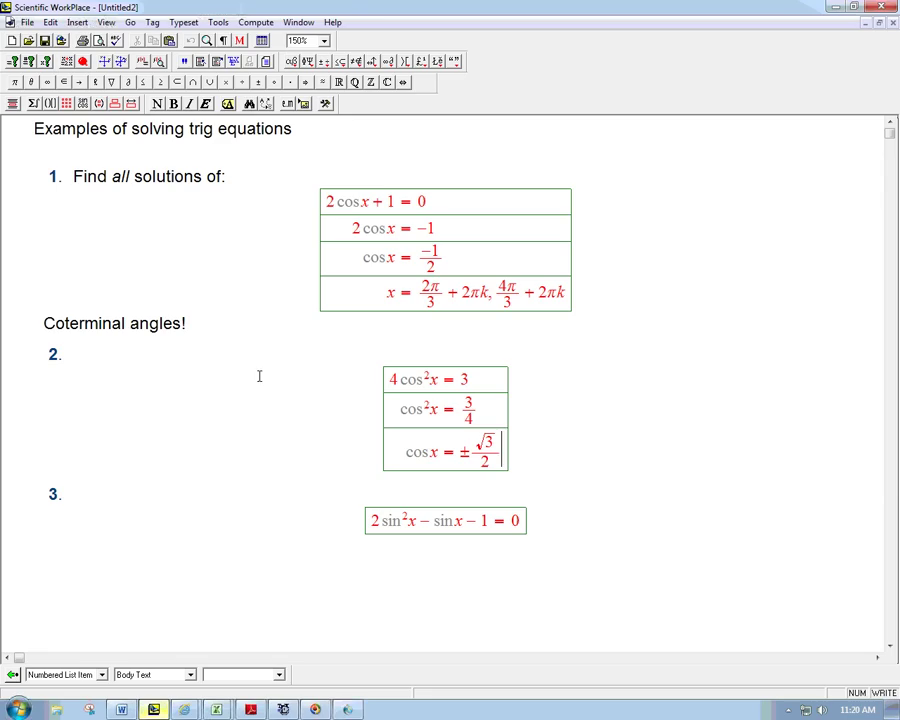
pyautogui.click(145, 351)
pyautogui.write('Find all solutions')
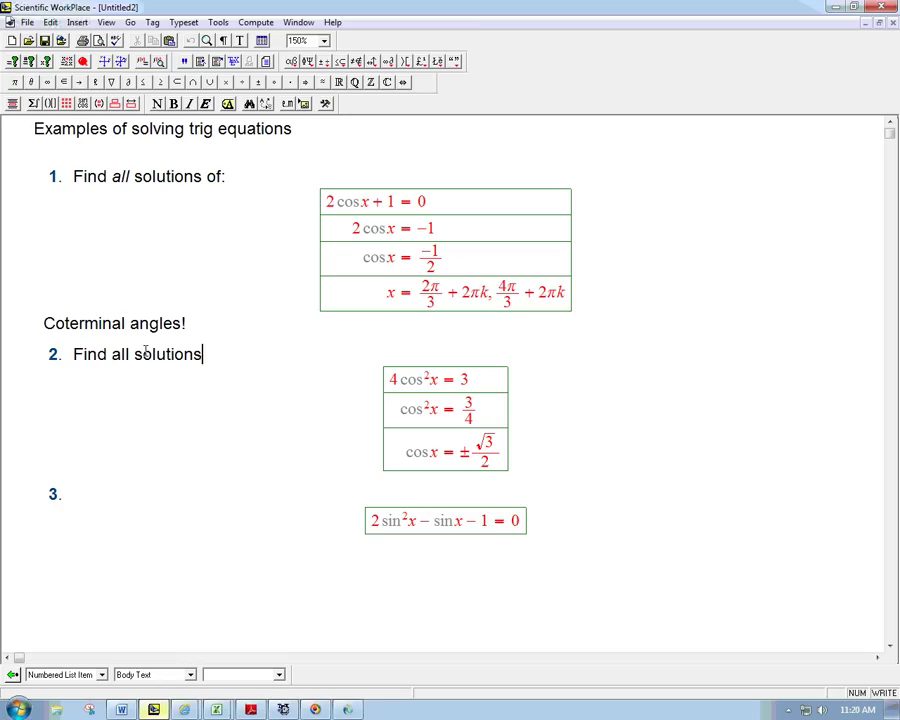
pyautogui.write(' in')
pyautogui.hotkey('ctrl', '[')
pyautogui.write('0')
pyautogui.press('BackSpace')
pyautogui.press('BackSpace')
pyautogui.write('[0, 2')
pyautogui.hotkey('ctrl', 'g')
pyautogui.write('p)')
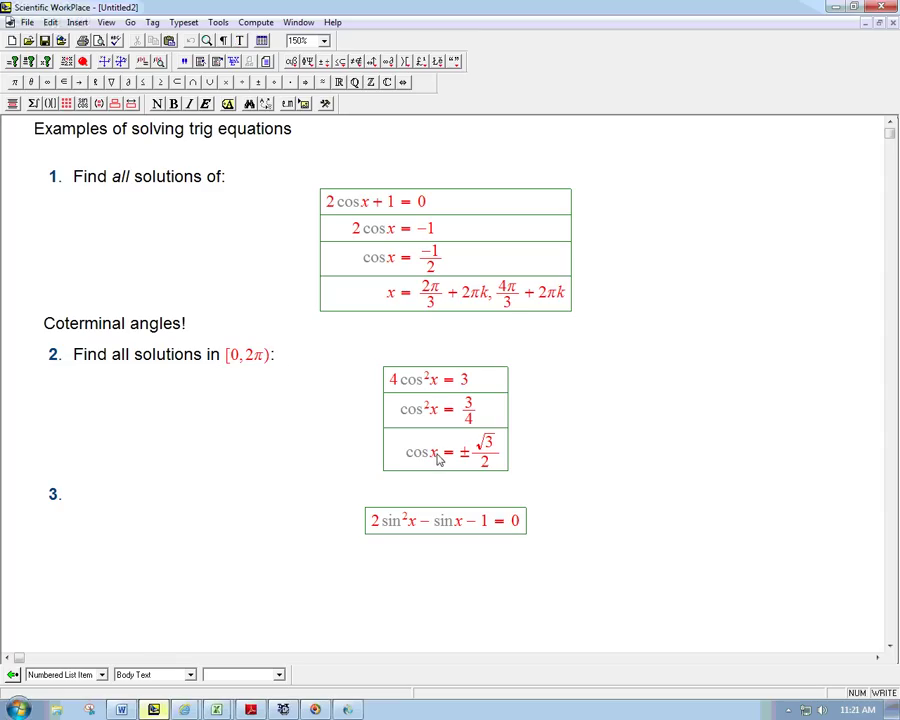
# After checking the unit circle, start a fourth row x = π/6, in item 2's solution.
pyautogui.click(347, 709)
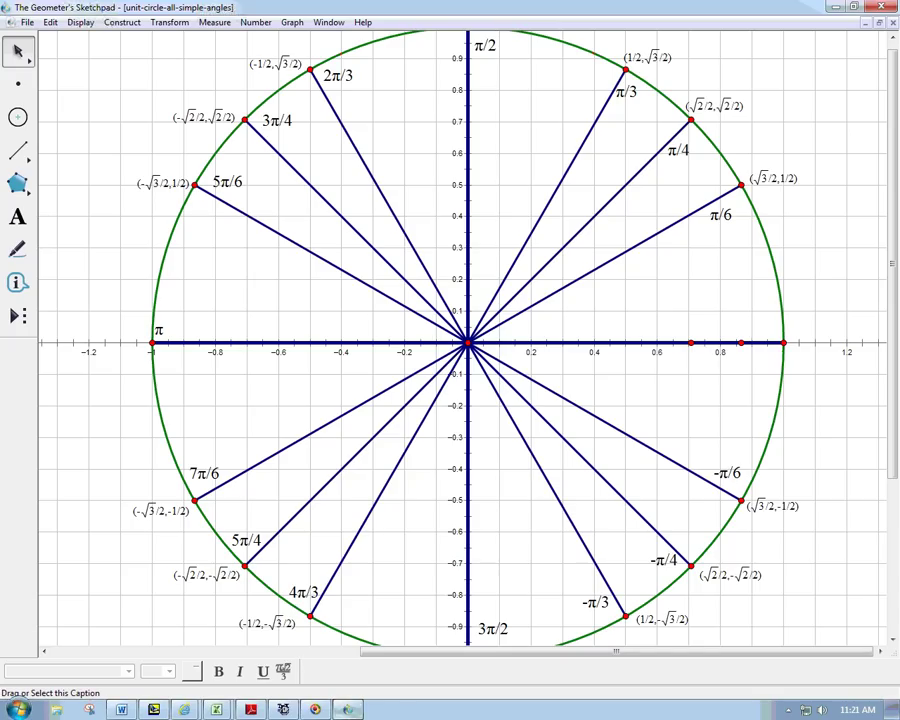
pyautogui.click(154, 709)
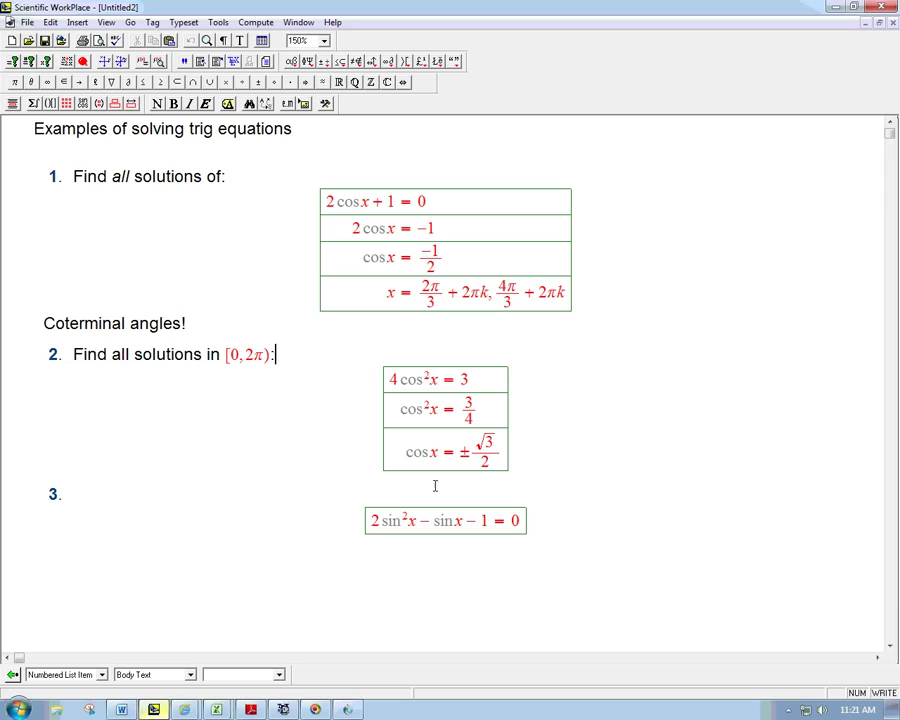
pyautogui.click(517, 459)
pyautogui.click(504, 458)
pyautogui.press('Return')
pyautogui.write('x =')
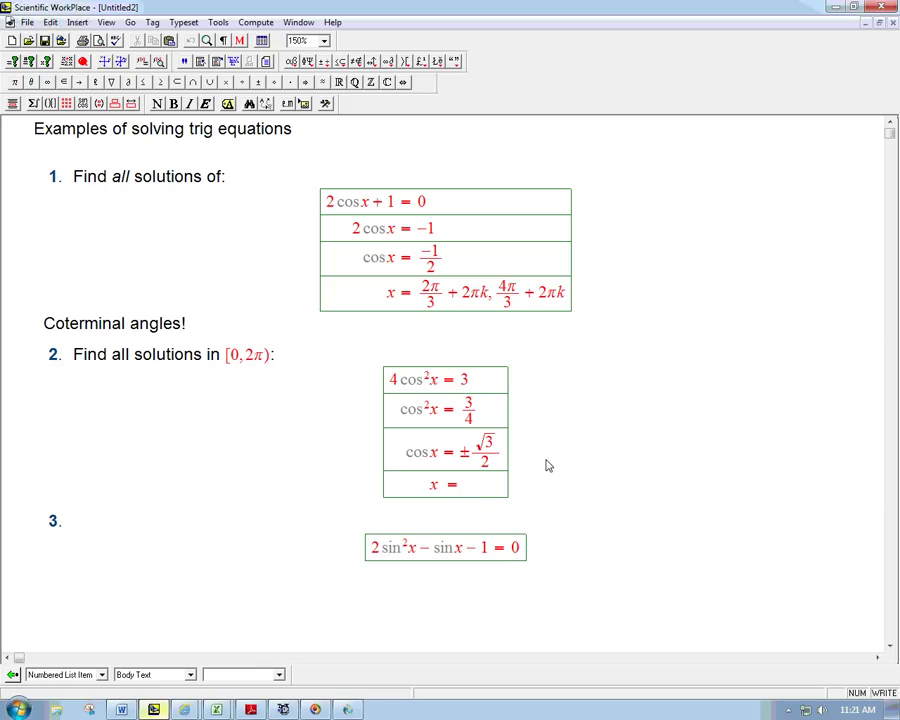
pyautogui.hotkey('ctrl', 'f')
pyautogui.hotkey('ctrl', 'g')
pyautogui.write('p')
pyautogui.press('Down')
pyautogui.write('6')
pyautogui.press('Right')
pyautogui.write(',')
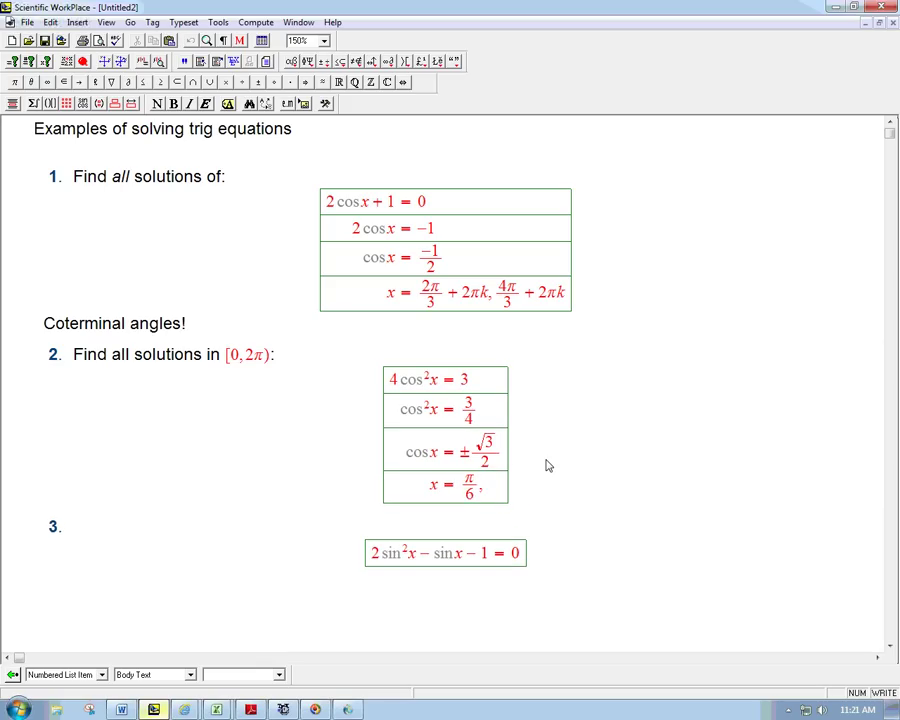
# Continue the row with the angles 5π/6 and 7π/6.
pyautogui.hotkey('ctrl', 'f')
pyautogui.write('5')
pyautogui.hotkey('ctrl', 'g')
pyautogui.write('p')
pyautogui.press('Down')
pyautogui.write('6')
pyautogui.press('Right')
pyautogui.write(',')
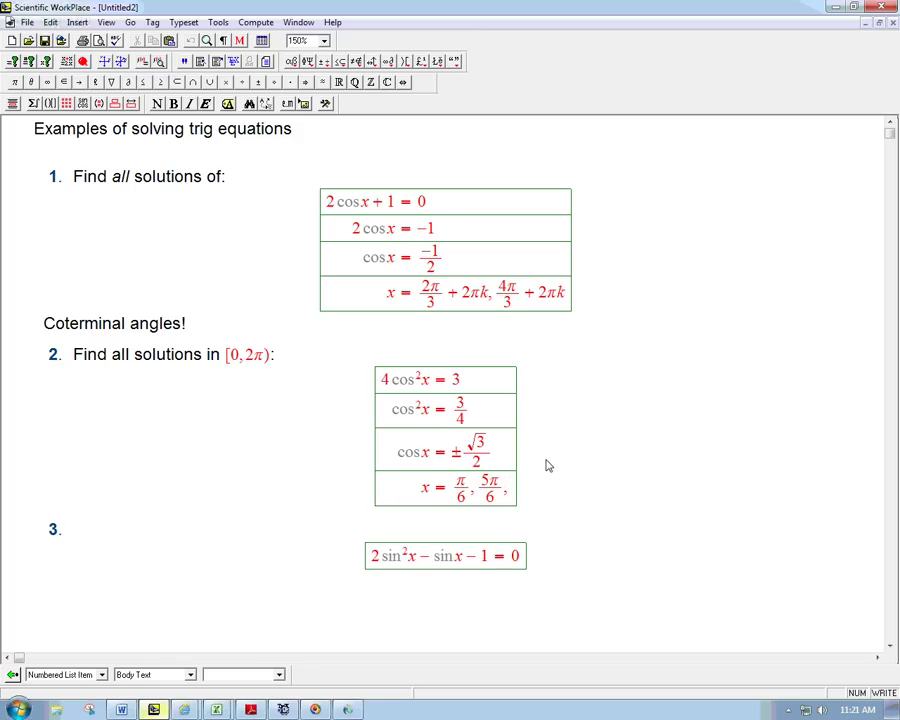
pyautogui.hotkey('ctrl', 'f')
pyautogui.write('7/')
pyautogui.hotkey('ctrl', 'g')
pyautogui.write('p')
pyautogui.press('Down')
pyautogui.write('6')
pyautogui.press('Right')
pyautogui.write(',')
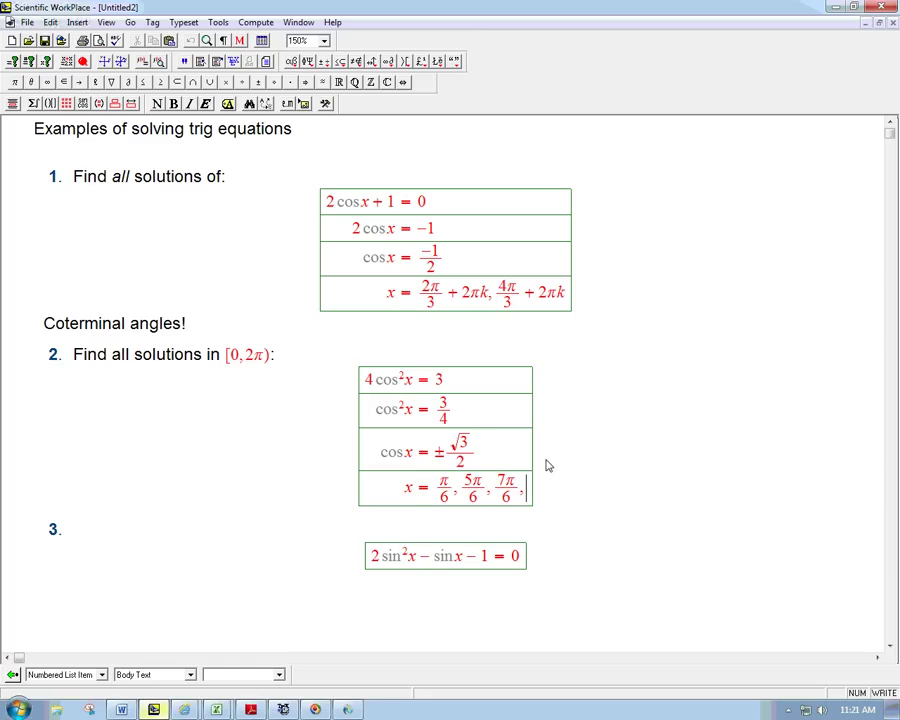
# Finish the row with 11π/6 and move below the table.
pyautogui.hotkey('ctrl', 'f')
pyautogui.write('11/')
pyautogui.hotkey('ctrl', 'g')
pyautogui.write('p')
pyautogui.press('Down')
pyautogui.write('6')
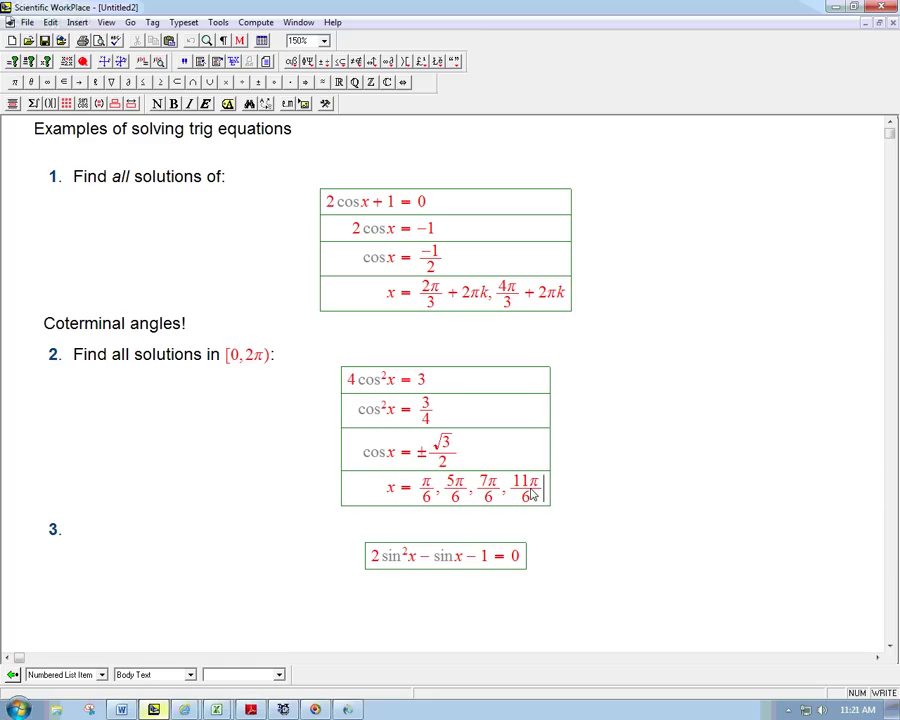
pyautogui.click(576, 496)
# Add the heading 'Alternate version: find all solutions:' with an empty display below it.
pyautogui.press('Return')
pyautogui.write('Alternate')
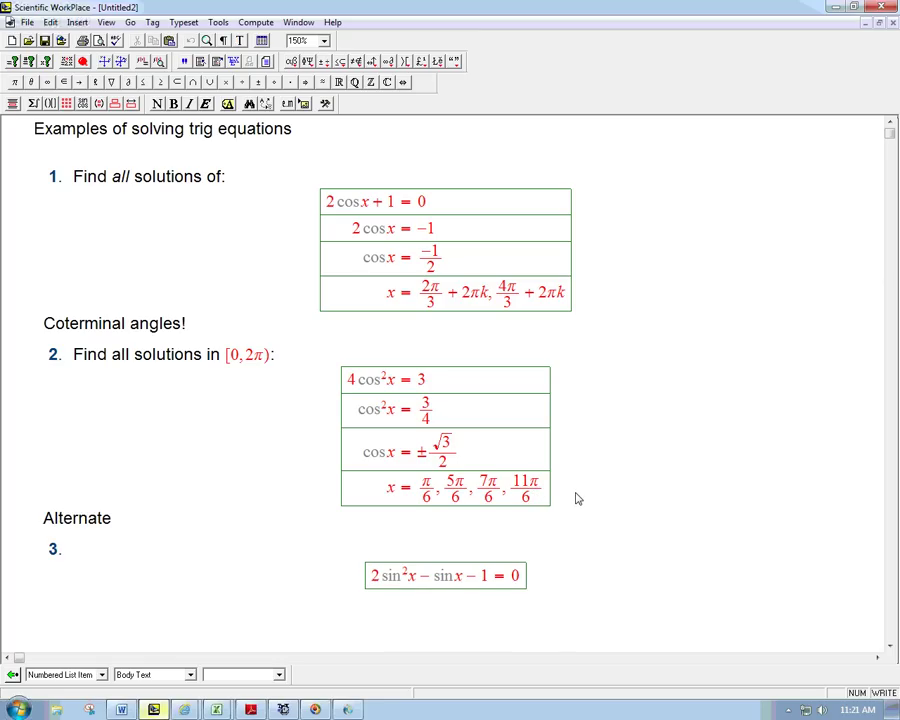
pyautogui.write(' version: find all')
pyautogui.press('BackSpace')
pyautogui.press('BackSpace')
pyautogui.write('all ')
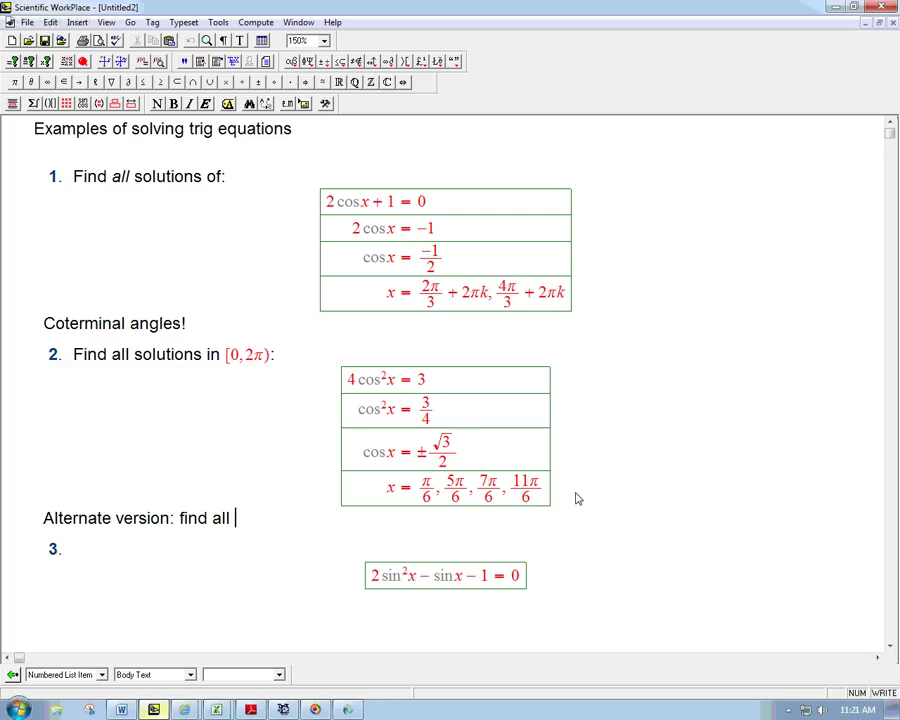
pyautogui.write('solutions')
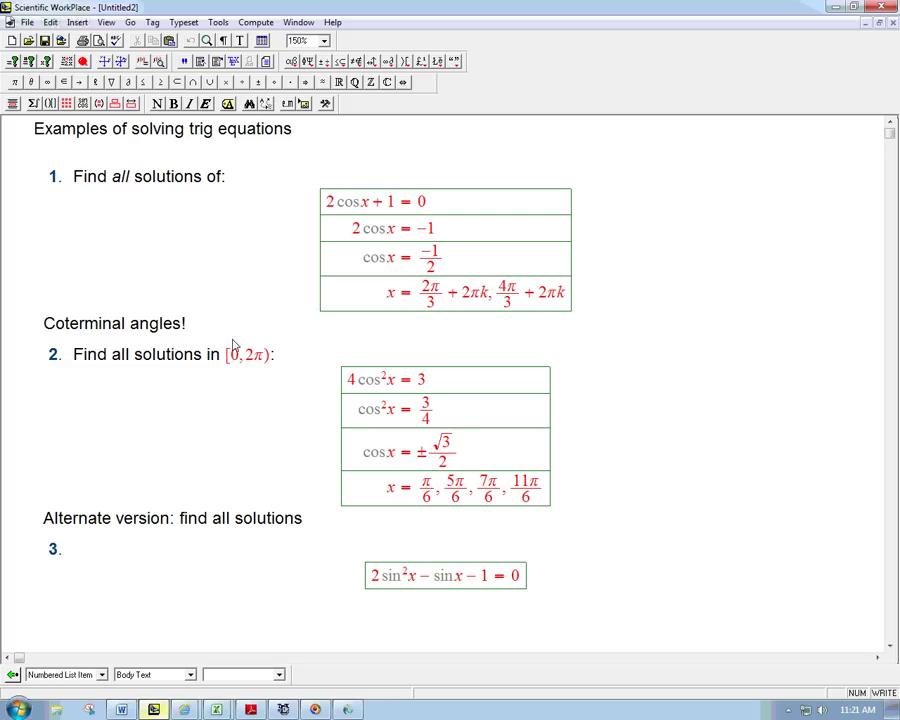
pyautogui.write(':')
pyautogui.hotkey('ctrl', 'd')
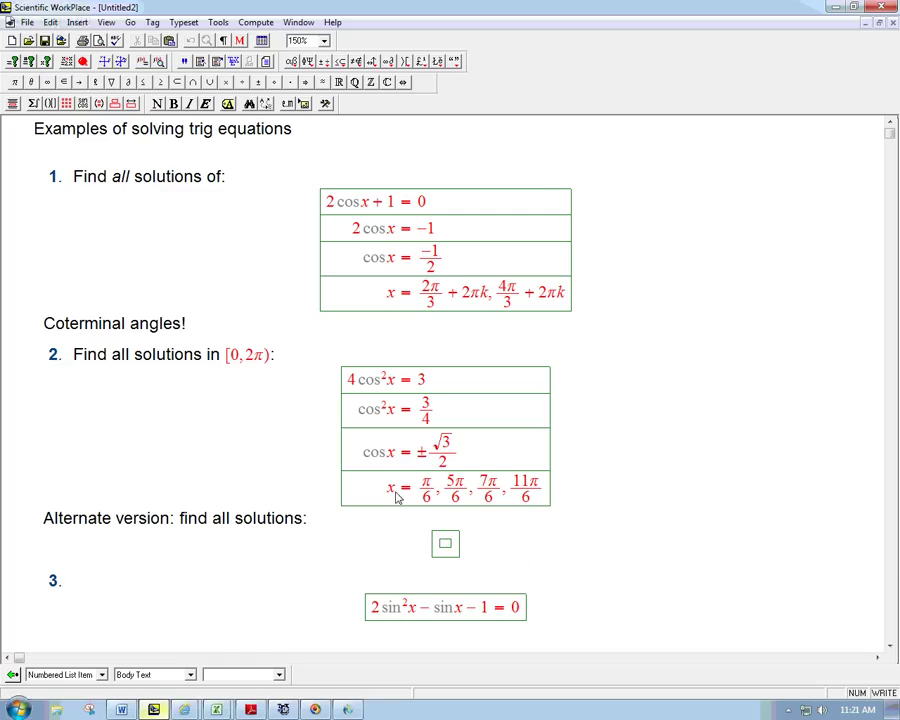
# Copy the x = π/6, 5π/6, 7π/6, 11π/6 row into the new display.
pyautogui.moveTo(387, 487); pyautogui.dragTo(531, 497)
pyautogui.hotkey('ctrl', 'c')
pyautogui.click(445, 542)
pyautogui.hotkey('ctrl', 'v')
# Replace the comma after π/6 with + 2πk.
pyautogui.click(418, 553)
pyautogui.press('BackSpace')
pyautogui.write('+ 2πk')
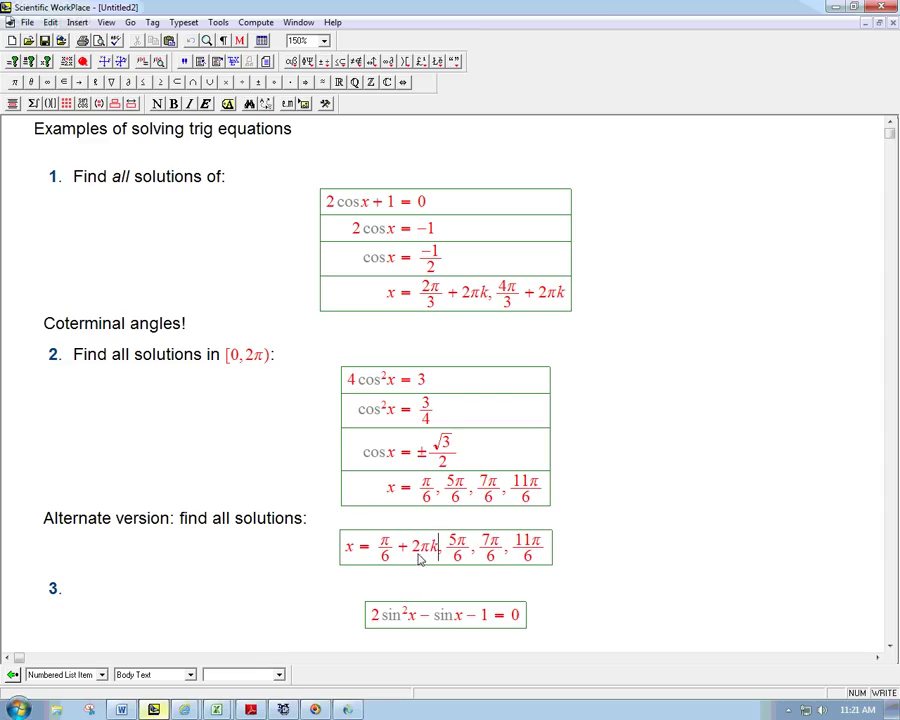
pyautogui.hotkey('shift', 'Left')
pyautogui.hotkey('shift', 'Left')
pyautogui.hotkey('shift', 'Left')
pyautogui.hotkey('shift', 'Left')
pyautogui.hotkey('shift', 'Left')
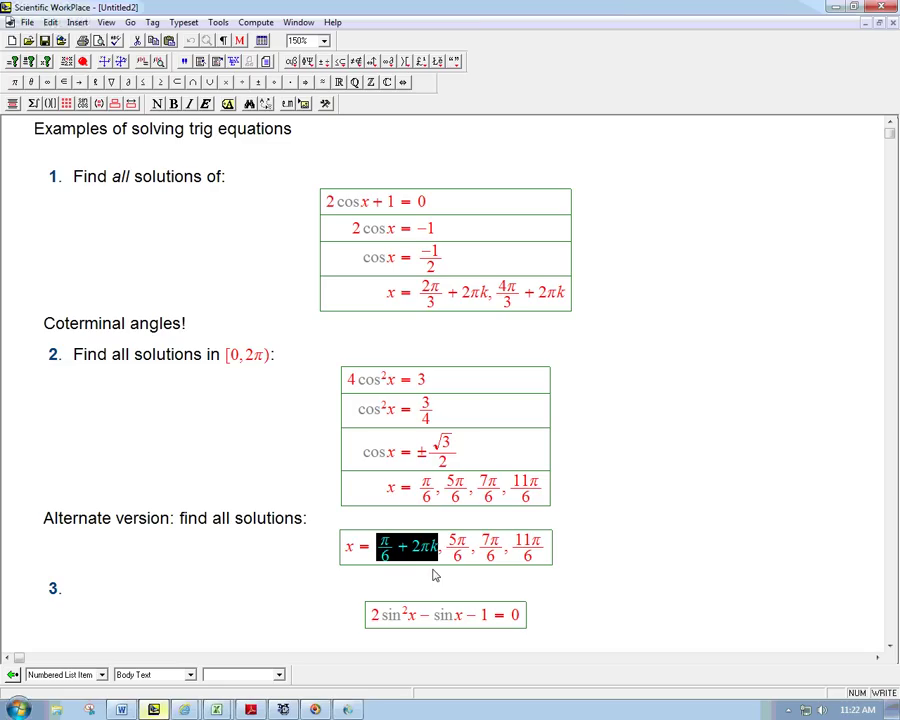
pyautogui.press('Right')
# Copy + 2πk and paste it after 5π/6, 7π/6 and 11π/6.
pyautogui.hotkey('shift', 'Left')
pyautogui.hotkey('shift', 'Left')
pyautogui.hotkey('shift', 'Left')
pyautogui.hotkey('shift', 'Left')
pyautogui.press('Right')
pyautogui.press('Right')
pyautogui.press('Right')
pyautogui.press('Right')
pyautogui.hotkey('ctrl', 'v')
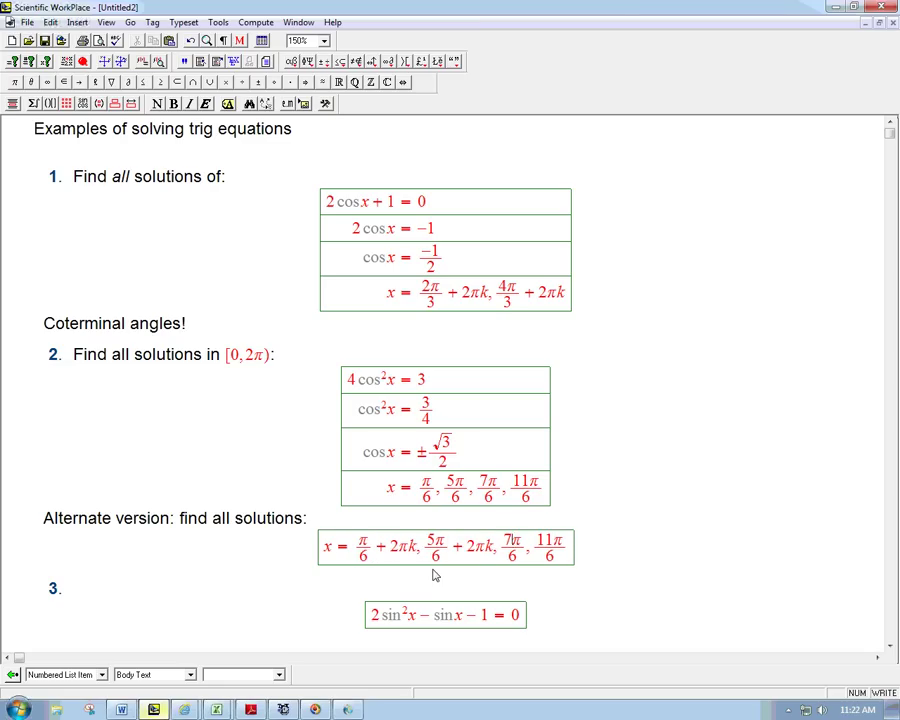
pyautogui.press('Right')
pyautogui.press('Right')
pyautogui.hotkey('ctrl', 'v')
pyautogui.press('Right')
pyautogui.press('Right')
pyautogui.press('Right')
pyautogui.press('Right')
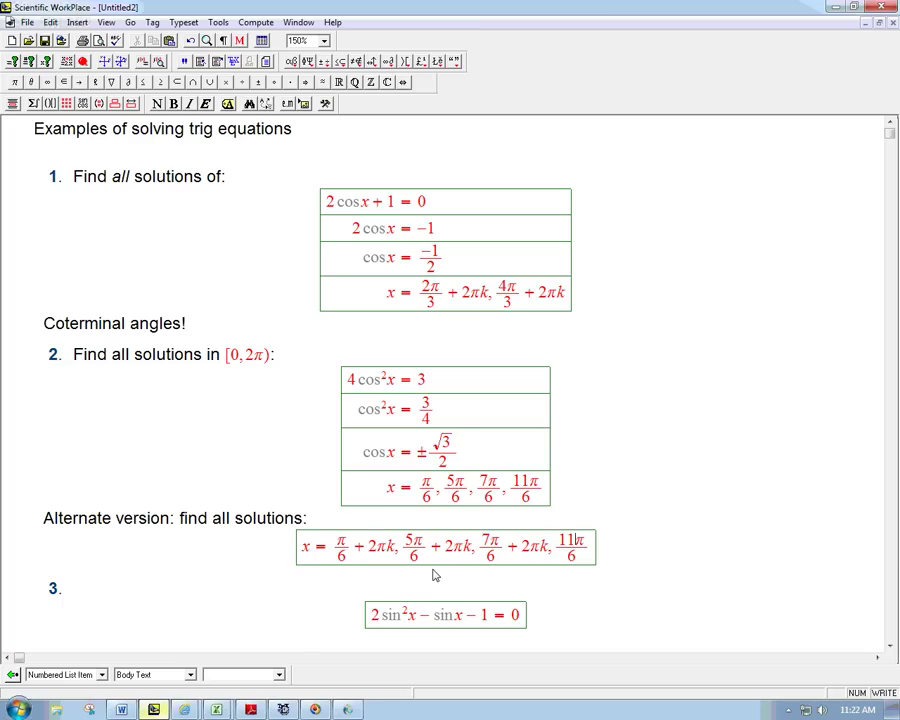
pyautogui.hotkey('ctrl', 'v')
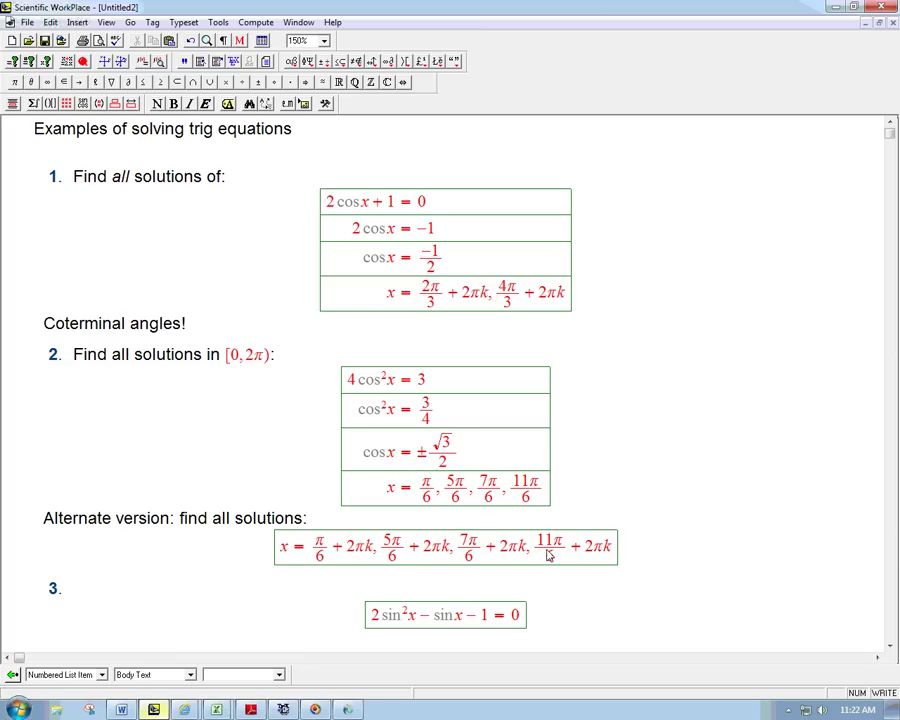
# Add a text row 'OR : π/6 + πk' by copying π/6 + 2πk and deleting the 2.
pyautogui.press('Return')
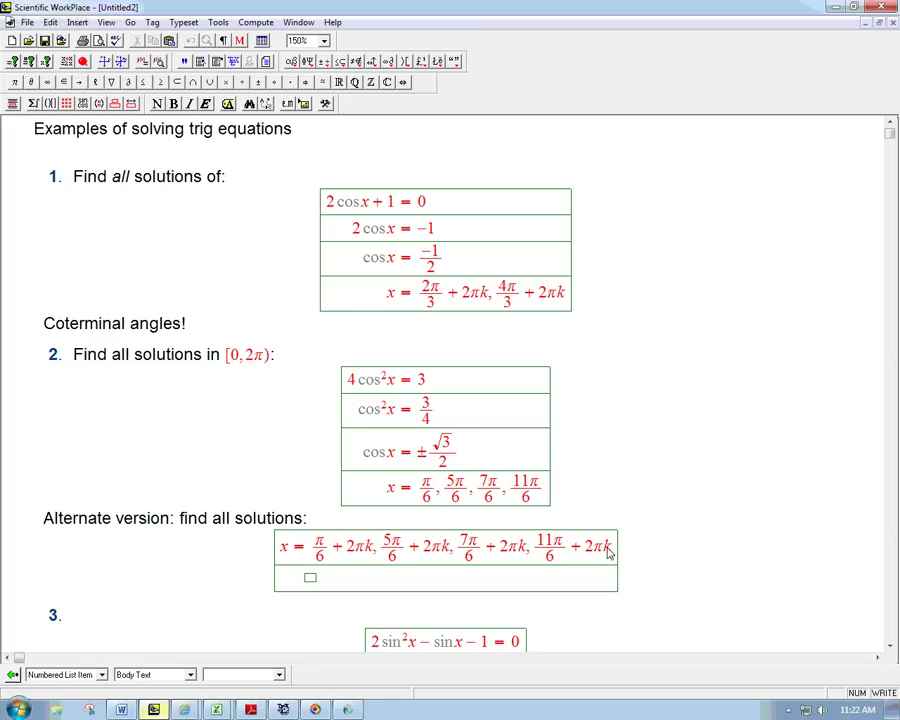
pyautogui.hotkey('ctrl', 't')
pyautogui.write('OR :')
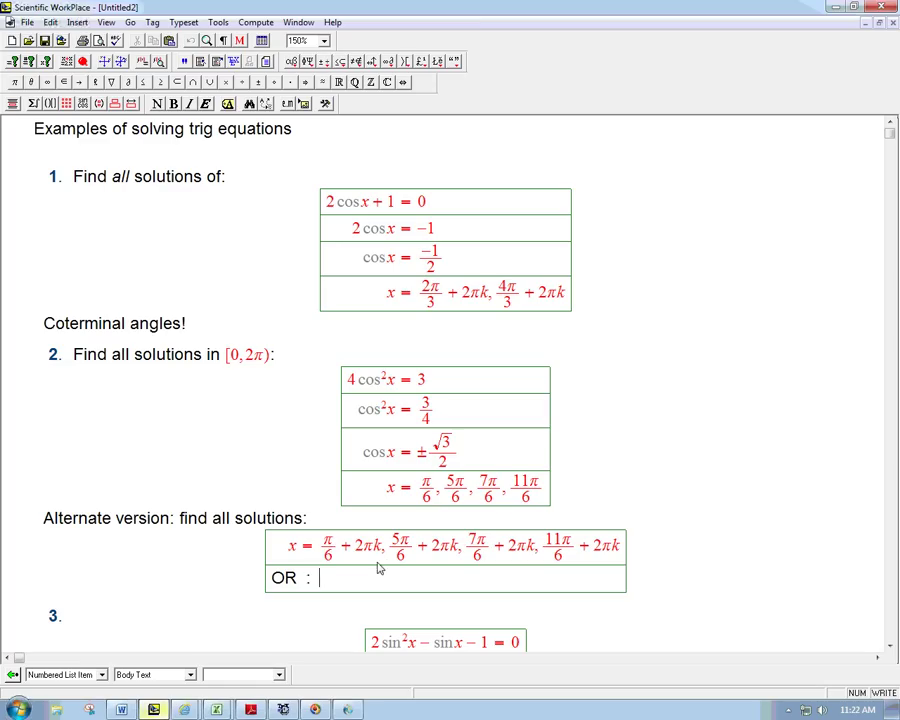
pyautogui.moveTo(322, 548); pyautogui.dragTo(390, 556)
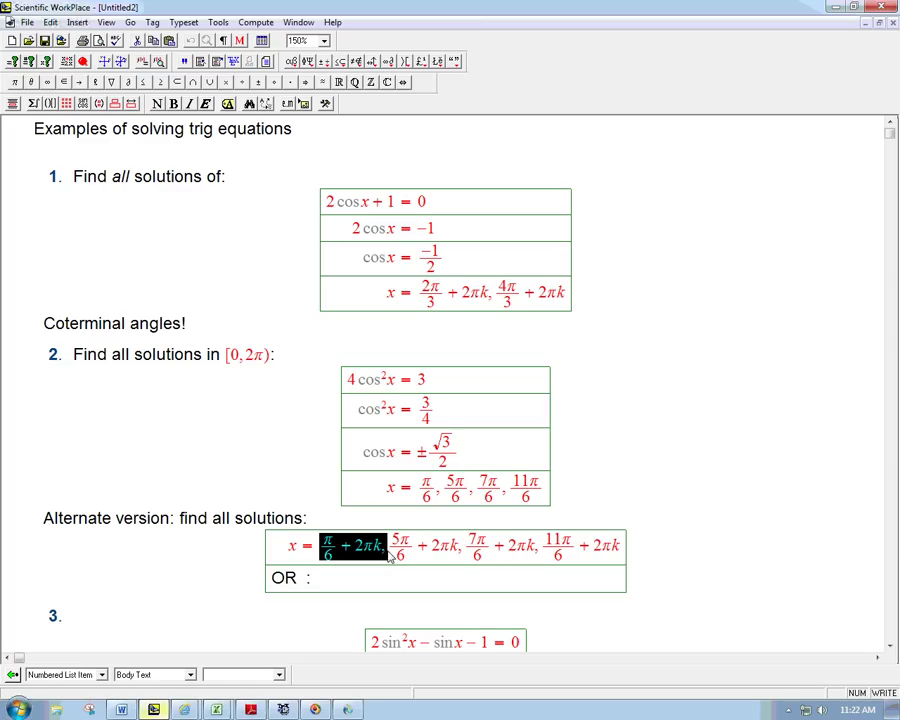
pyautogui.hotkey('ctrl', 'c')
pyautogui.click(341, 586)
pyautogui.hotkey('ctrl', 'v')
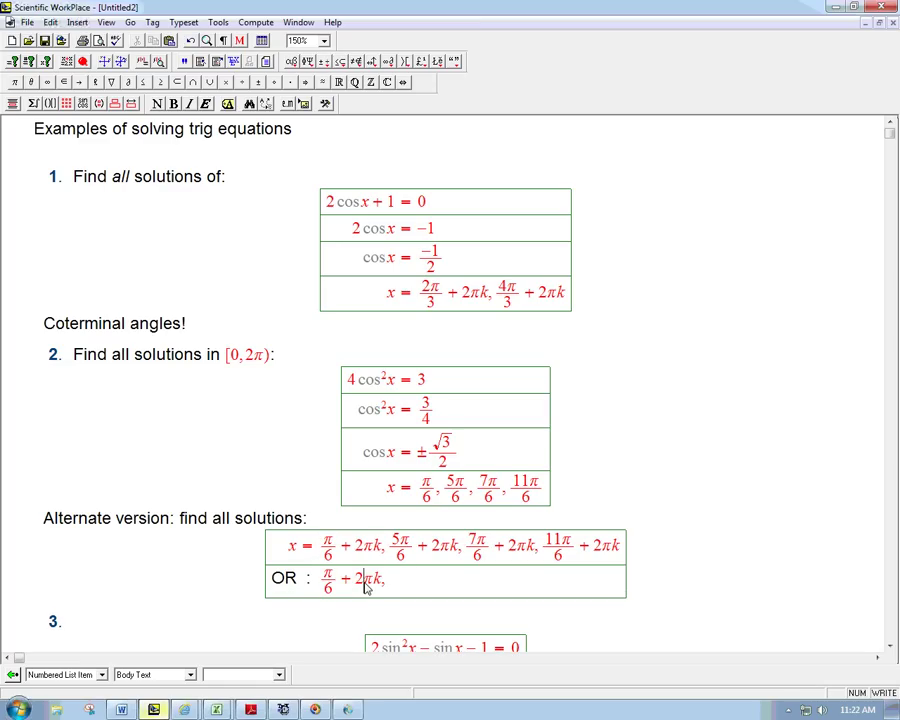
pyautogui.press('BackSpace')
# Append 5π/6 + πk to the OR row, copied from the first row.
pyautogui.click(381, 580)
pyautogui.moveTo(389, 545); pyautogui.dragTo(460, 552)
pyautogui.hotkey('ctrl', 'c')
pyautogui.click(392, 587)
pyautogui.hotkey('ctrl', 'v')
pyautogui.press('BackSpace')
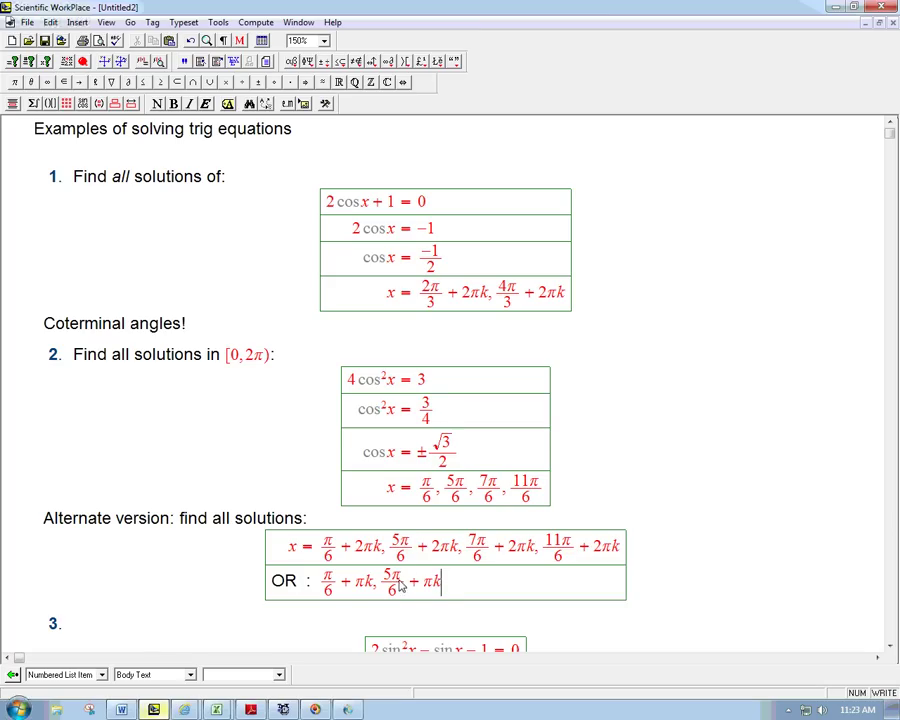
# Retype the 5 in 5π/6, then add a third row 'OR : π/6 + πk'.
pyautogui.click(396, 579)
pyautogui.press('BackSpace')
pyautogui.write('5')
pyautogui.press('Return')
pyautogui.write('OR :')
pyautogui.moveTo(320, 582); pyautogui.dragTo(381, 590)
pyautogui.hotkey('ctrl', 'c')
pyautogui.click(336, 613)
pyautogui.hotkey('ctrl', 'v')
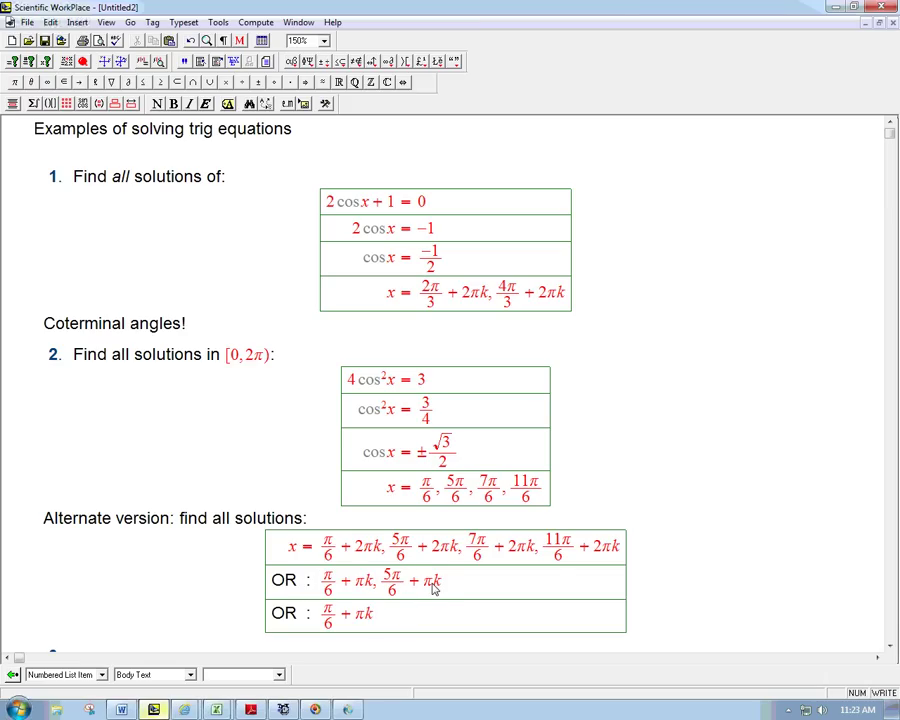
# Put a ± sign before π/6 so the third row reads ±π/6 + πk.
pyautogui.click(322, 613)
pyautogui.click(258, 86)
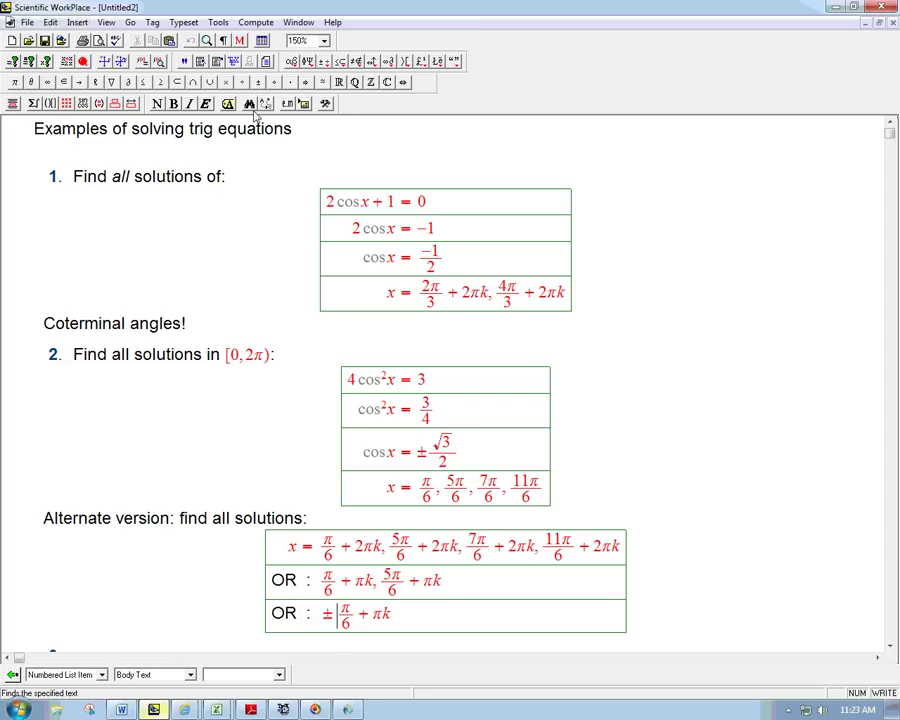
pyautogui.click(393, 614)
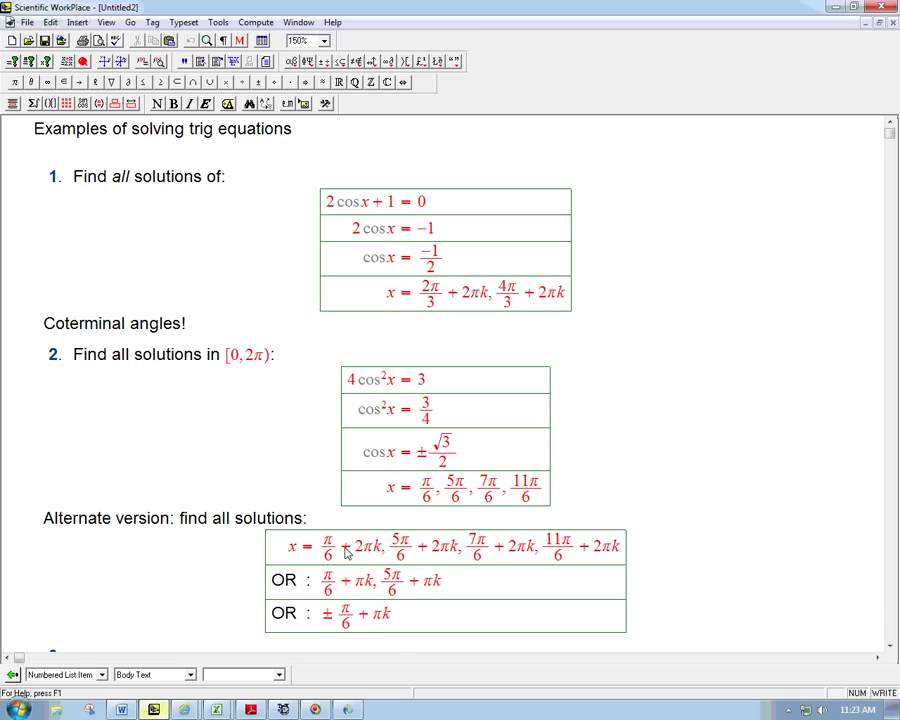
pyautogui.click(889, 648)
pyautogui.click(889, 648)
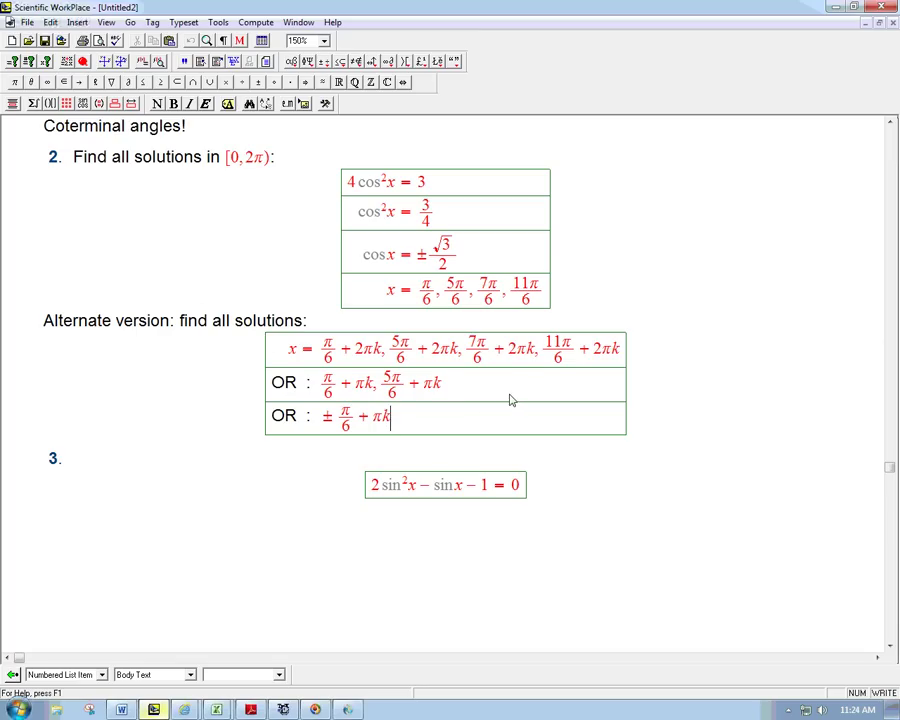
pyautogui.click(524, 486)
# Below problem 3's equation, write 'Let u = sin x (substitution—notational convenience)' with the substitution in math.
pyautogui.click(532, 496)
pyautogui.press('Return')
pyautogui.write('Let')
pyautogui.hotkey('ctrl', 'm')
pyautogui.write('u = sin x ')
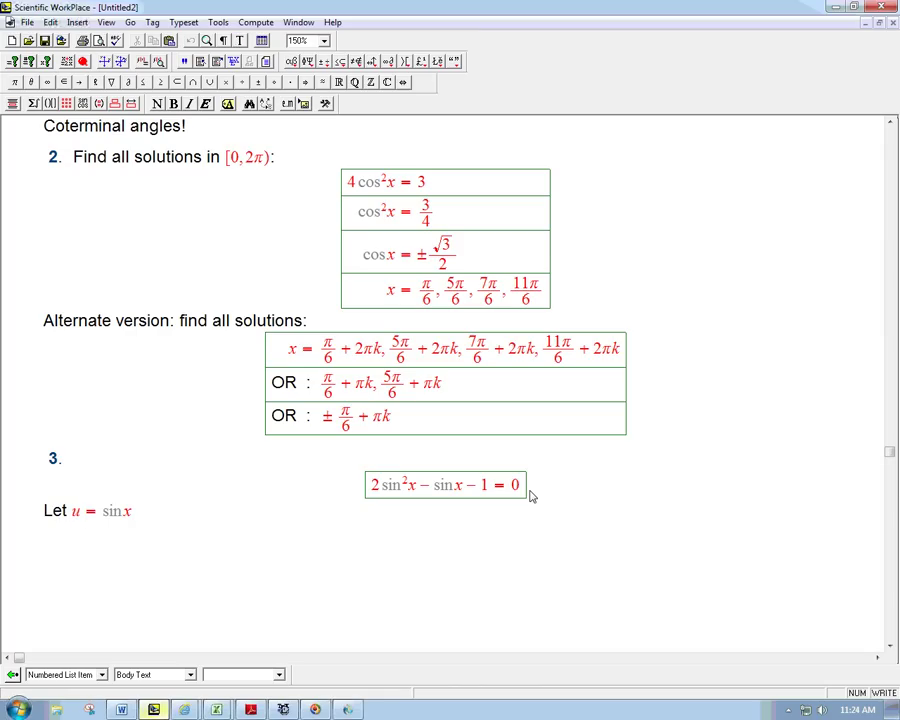
pyautogui.write('(substitution—notational convenience)')
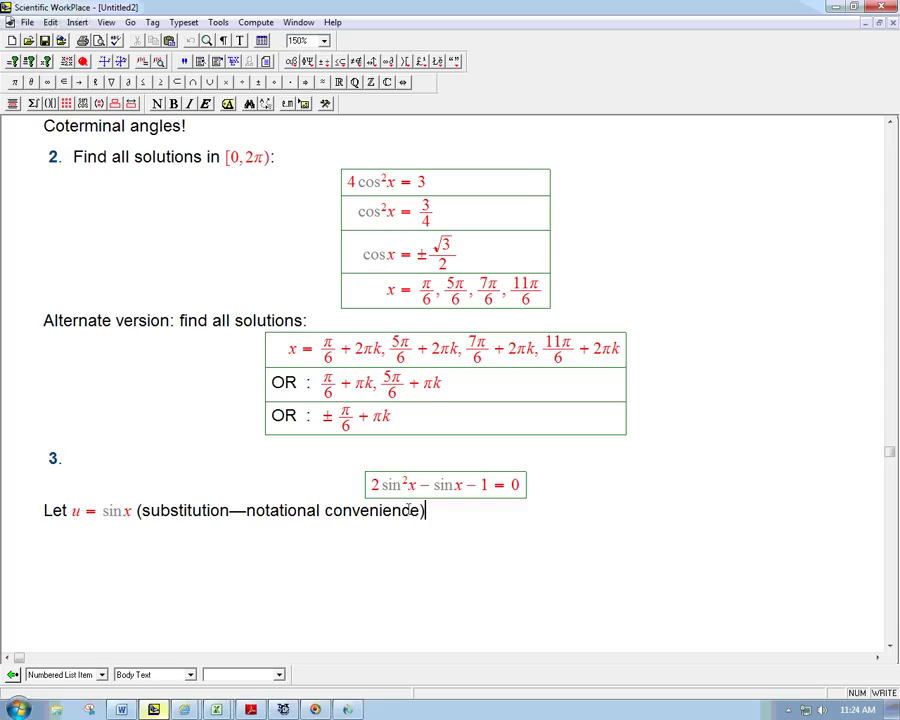
# Display 2u² − u − 1 = 0 and add '(temporarily hiding complexity)' to the substitution line.
pyautogui.hotkey('ctrl', 'd')
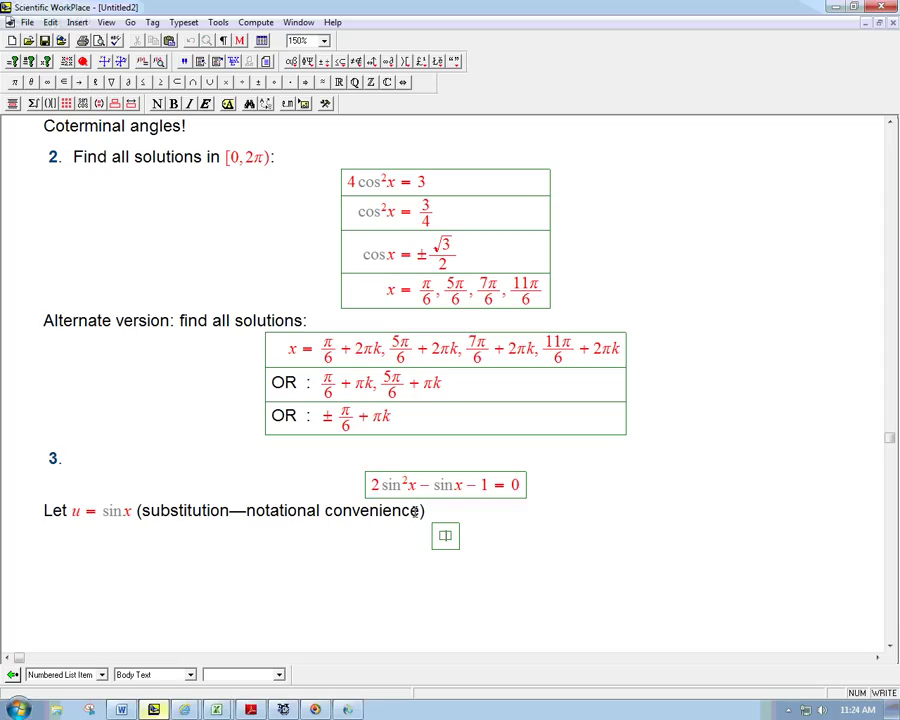
pyautogui.write('2u^2')
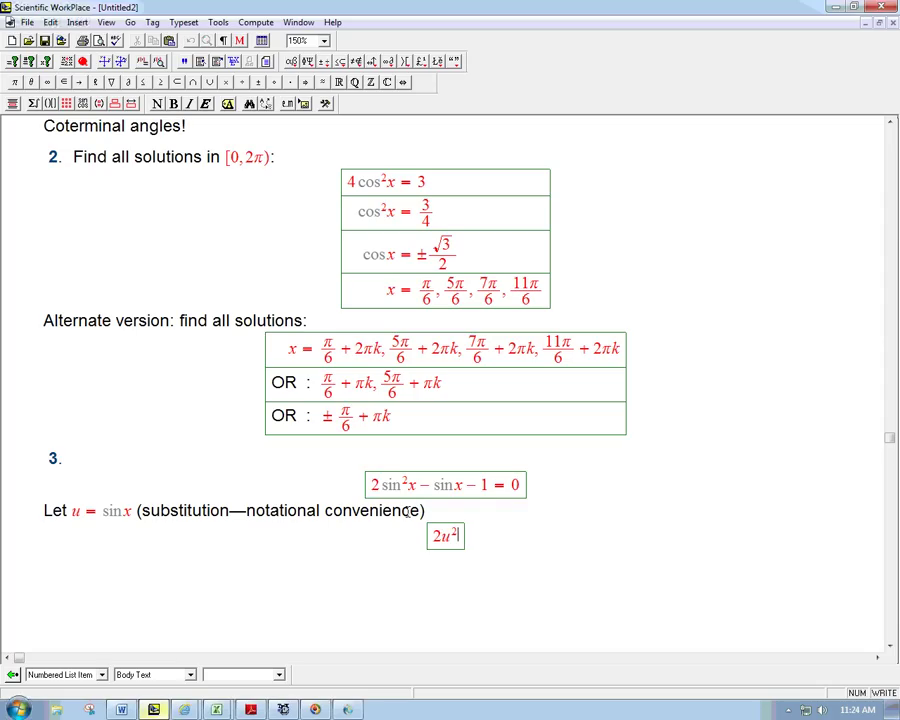
pyautogui.press('Right')
pyautogui.write('-u-1')
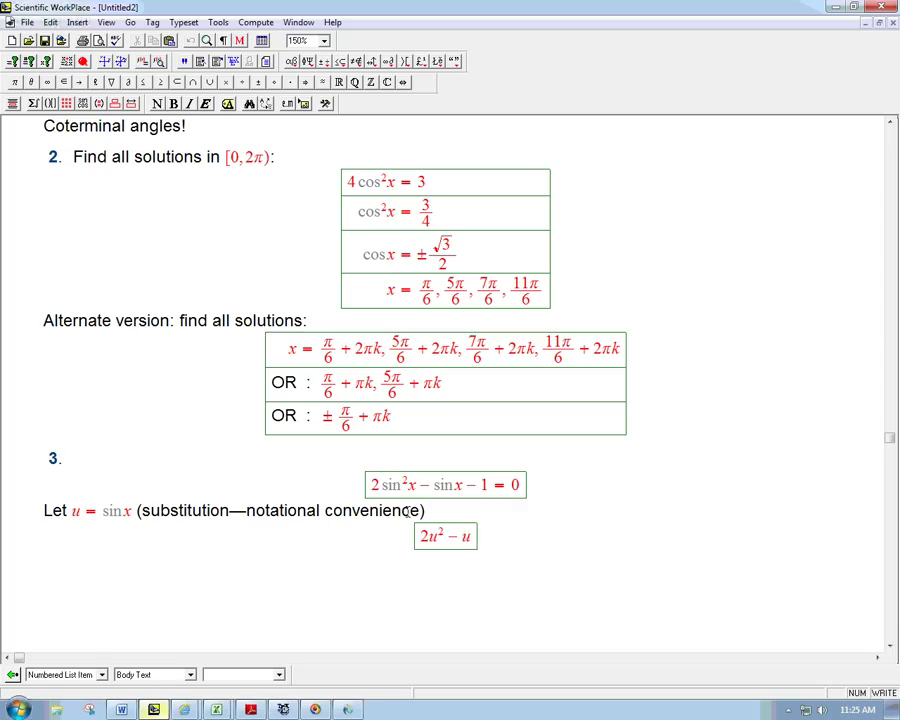
pyautogui.write('=0')
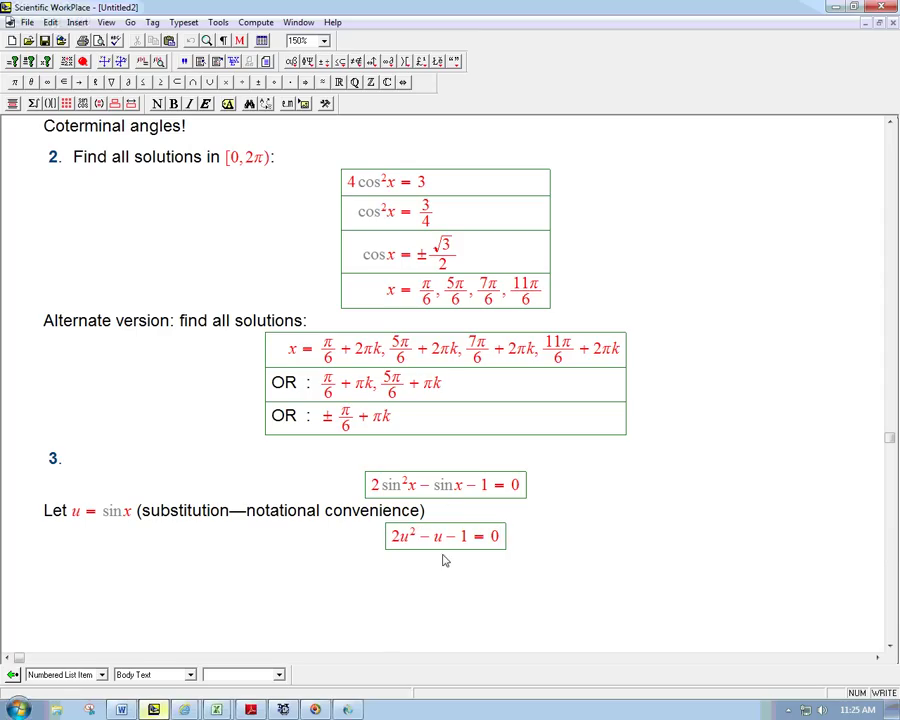
pyautogui.click(451, 511)
pyautogui.write('(tempo')
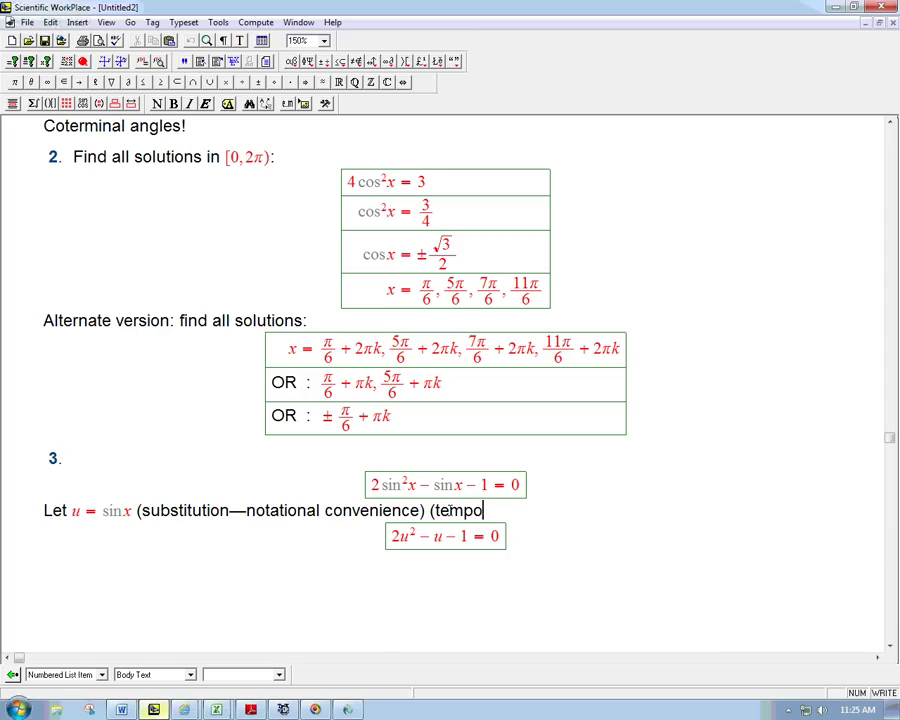
pyautogui.write('rarily hiding complexity)')
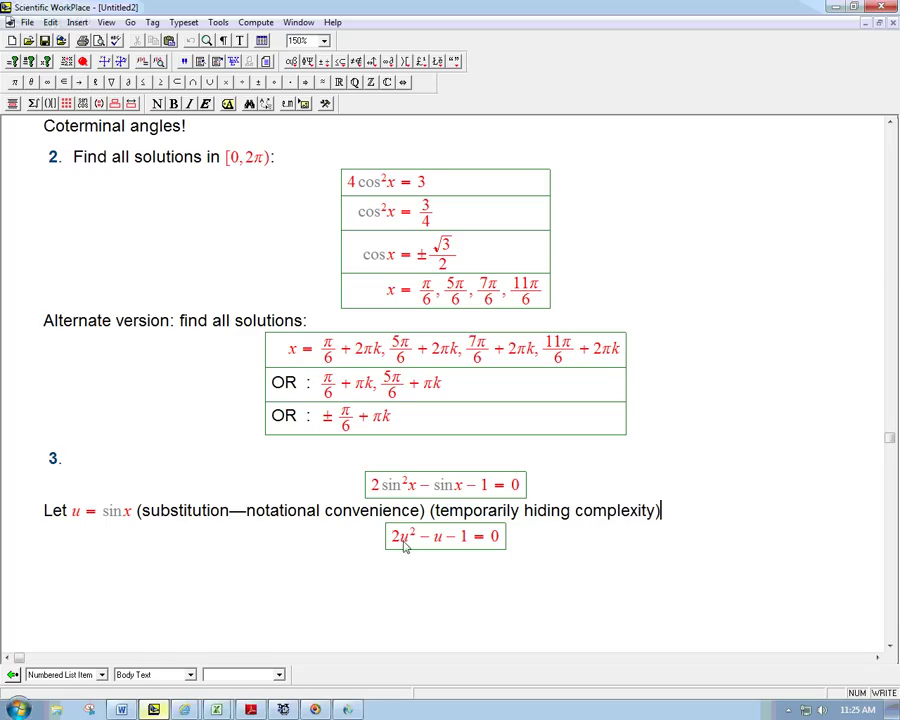
# Add the factored row (2u + 1)(u − 1) = 0, correcting both signs.
pyautogui.click(499, 546)
pyautogui.press('Return')
pyautogui.hotkey('ctrl', '9')
pyautogui.write('2u')
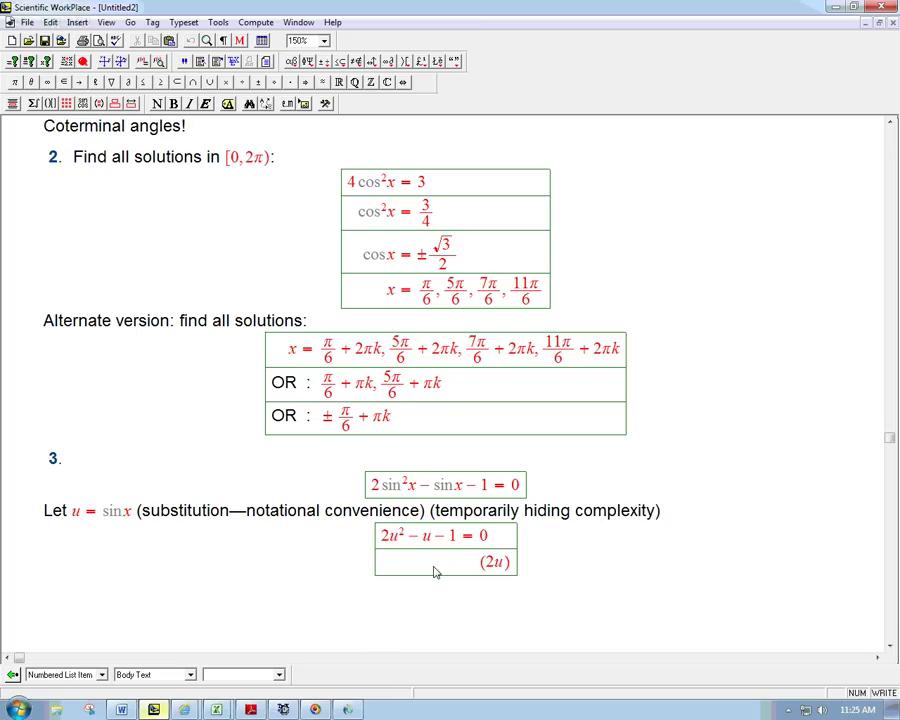
pyautogui.write('-1')
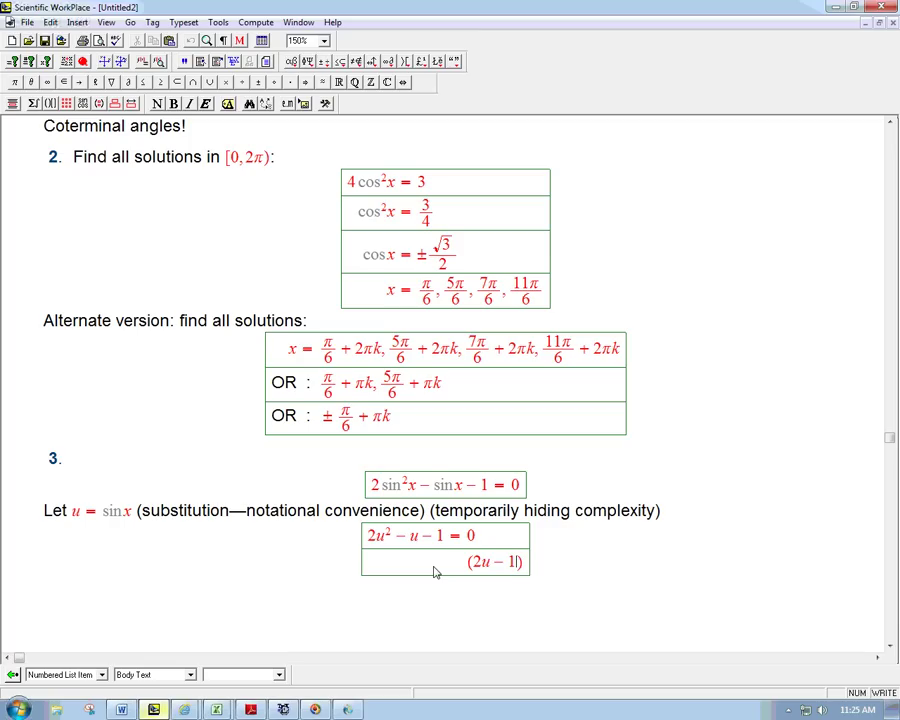
pyautogui.hotkey('ctrl', '9')
pyautogui.write('u ')
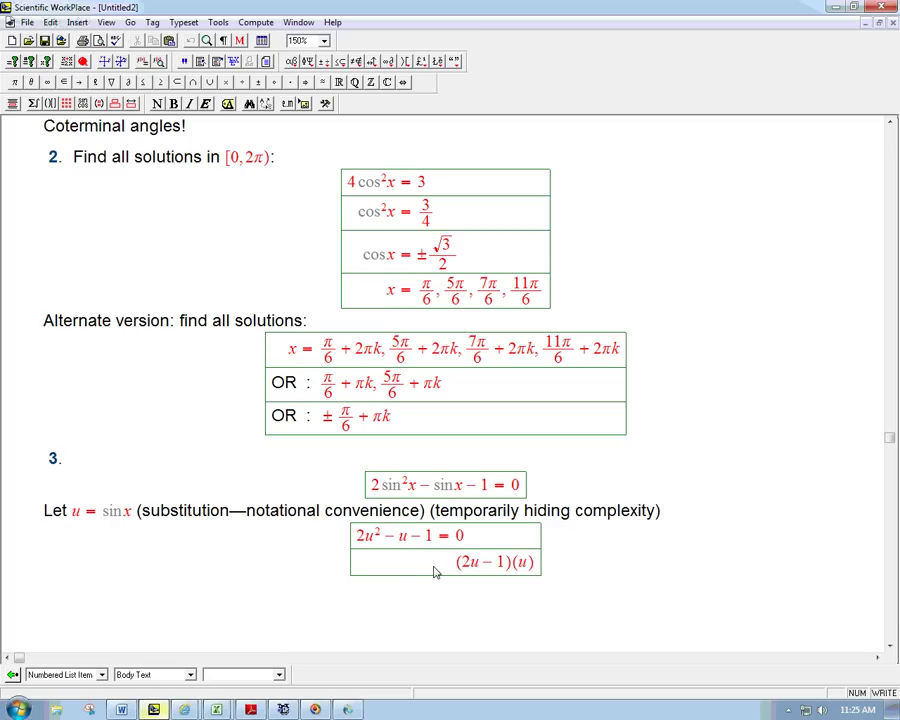
pyautogui.write('+ 1) = 0')
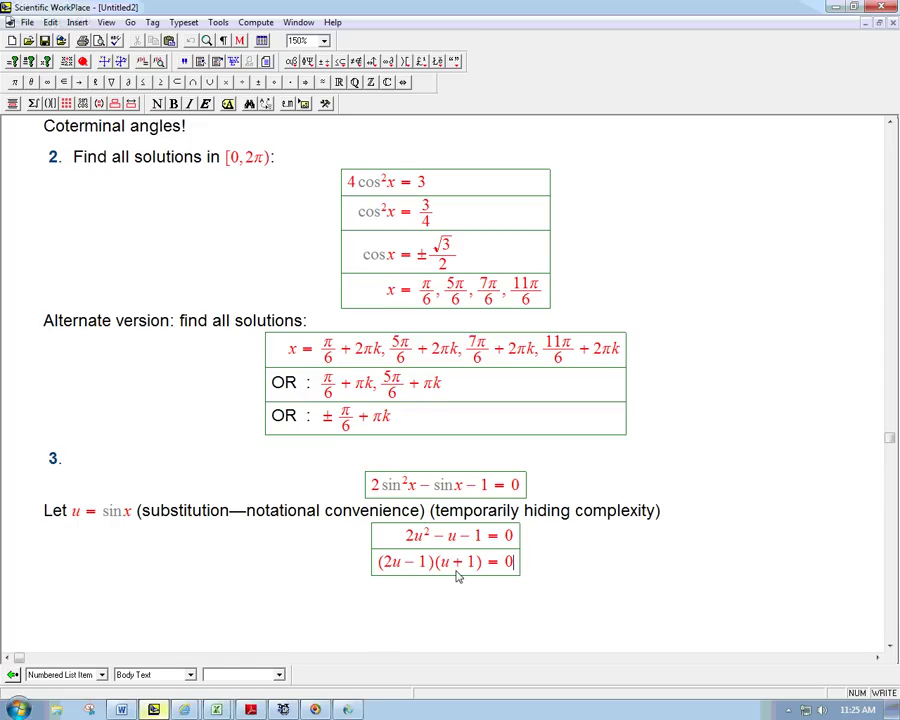
pyautogui.press('BackSpace')
pyautogui.write('+')
pyautogui.press('BackSpace')
pyautogui.write('-')
pyautogui.click(516, 570)
# Add 'Either' with display 2u+1=0 and 'or' with display u−1=0.
pyautogui.press('Down')
pyautogui.press('Down')
pyautogui.write('Either')
pyautogui.hotkey('ctrl', 'd')
pyautogui.write('2u+1=0')
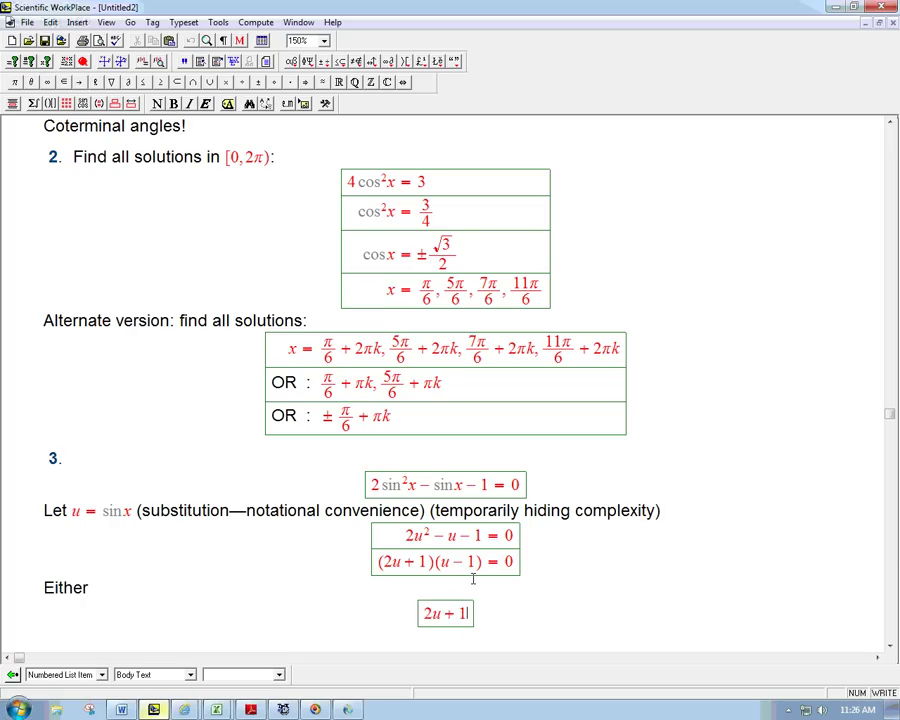
pyautogui.press('Down')
pyautogui.write('or')
pyautogui.hotkey('ctrl', 'd')
pyautogui.write('u-1=0')
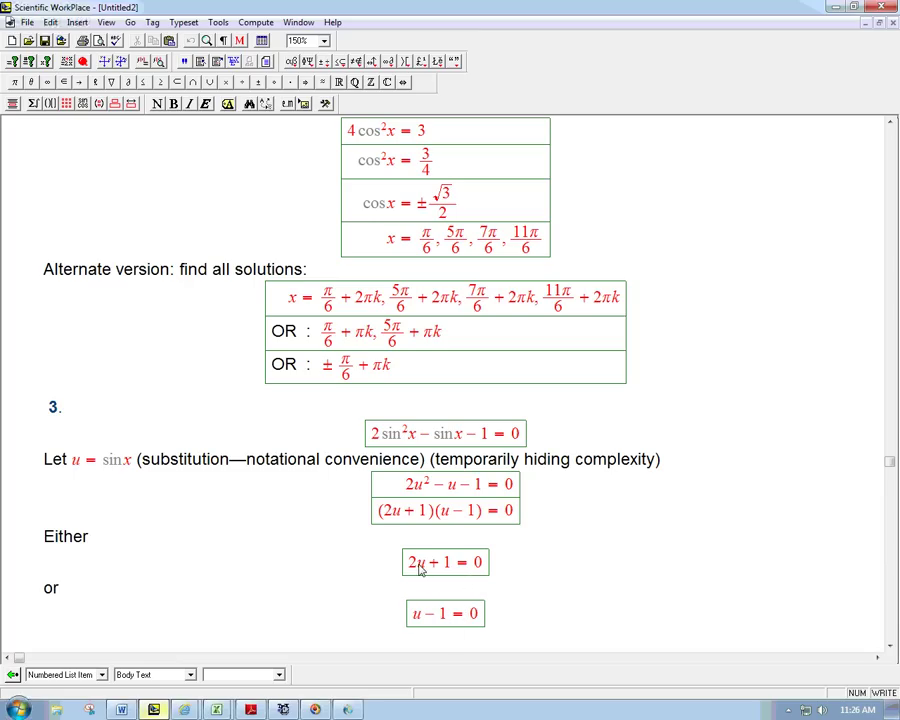
# Add the row u = −1/2 below 2u+1=0.
pyautogui.tripleClick(506, 572)
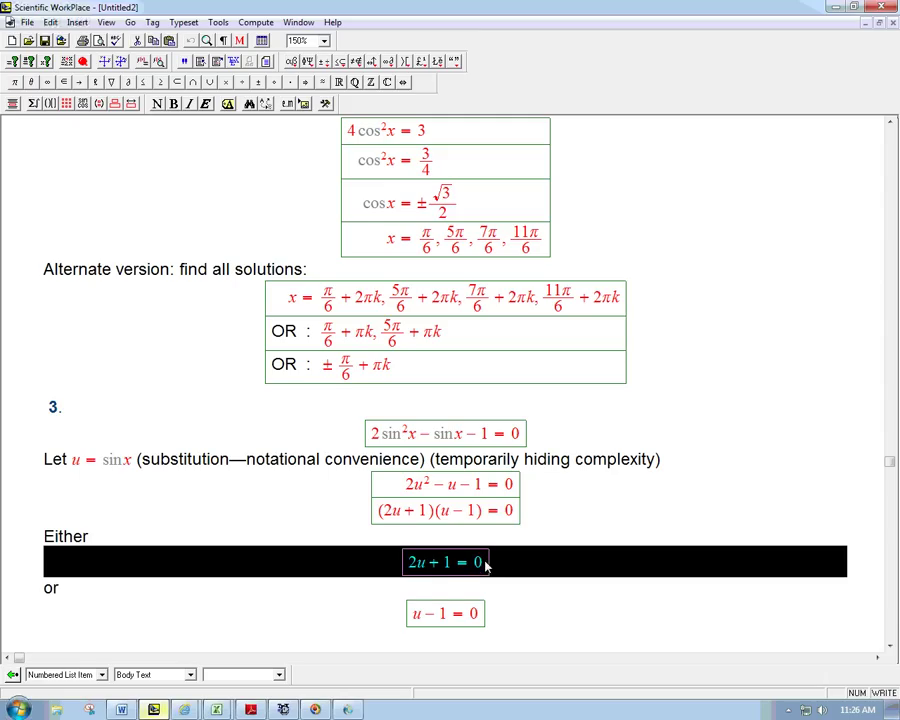
pyautogui.click(500, 568)
pyautogui.press('Return')
pyautogui.write('u=')
pyautogui.hotkey('ctrl', 'f')
pyautogui.write('-1')
pyautogui.press('Tab')
pyautogui.write('2')
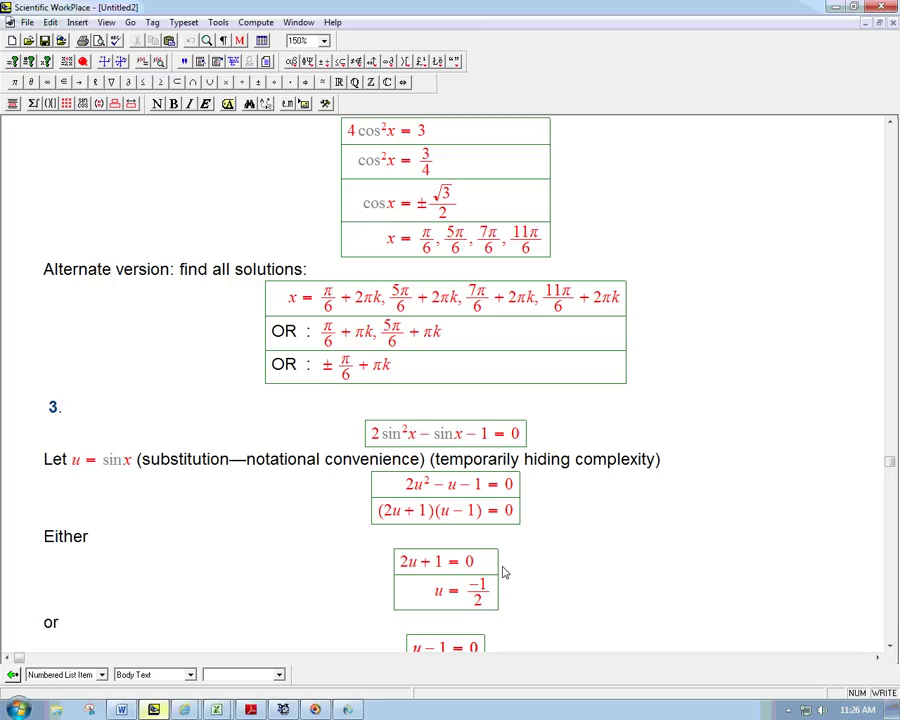
# Start a third row, sin x = −1/2, entering the fraction's numerator.
pyautogui.press('Return')
pyautogui.write('sinx=')
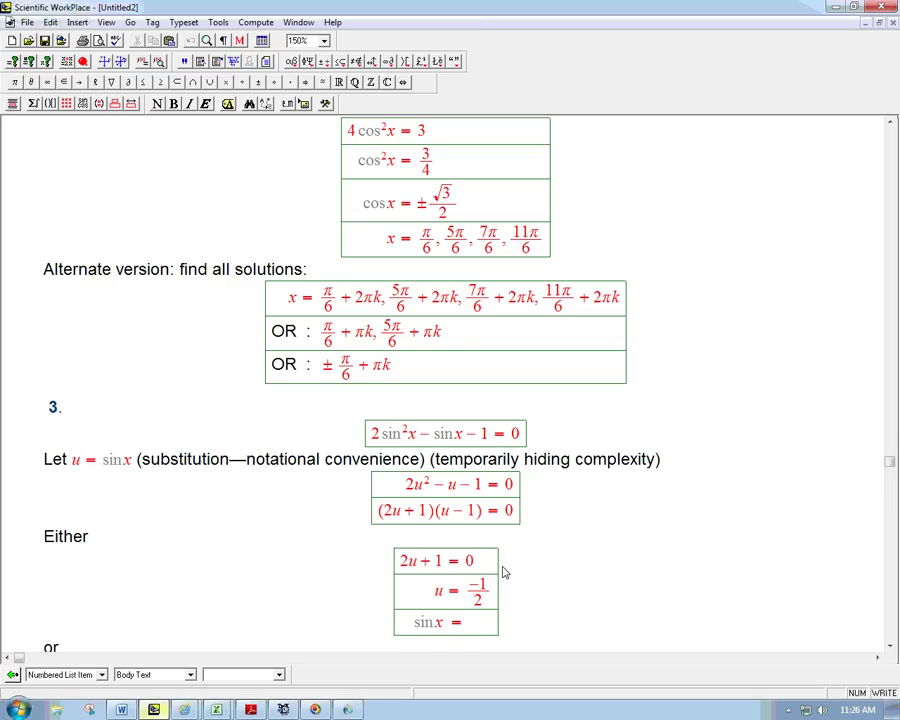
pyautogui.hotkey('ctrl', 'f')
pyautogui.write('-1/')
pyautogui.press('Tab')
# Finish sin x = −1/2, add an empty fourth row, and consult the Sketchpad unit circle.
pyautogui.write('2')
pyautogui.press('Return')
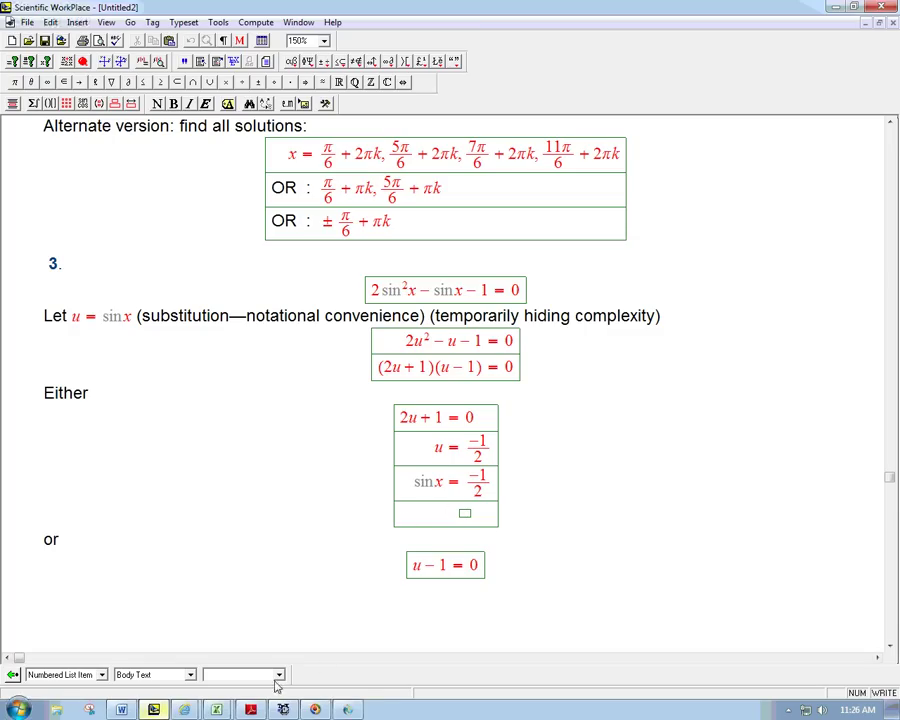
pyautogui.click(346, 709)
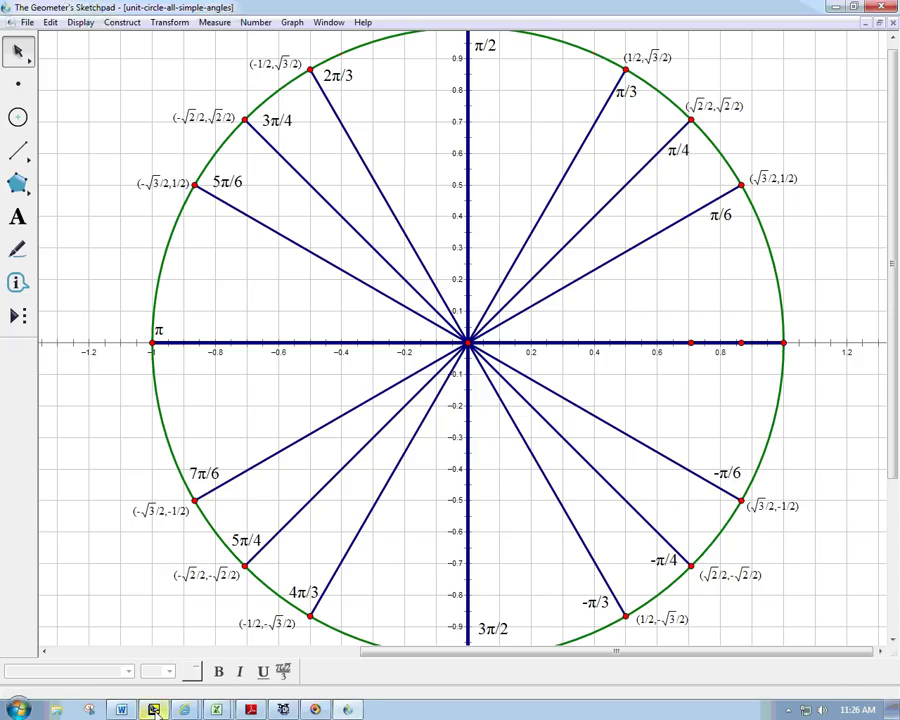
pyautogui.hotkey('alt', 'Tab')
# Add 'Find all solutions:' after problem number 3.
pyautogui.click(93, 270)
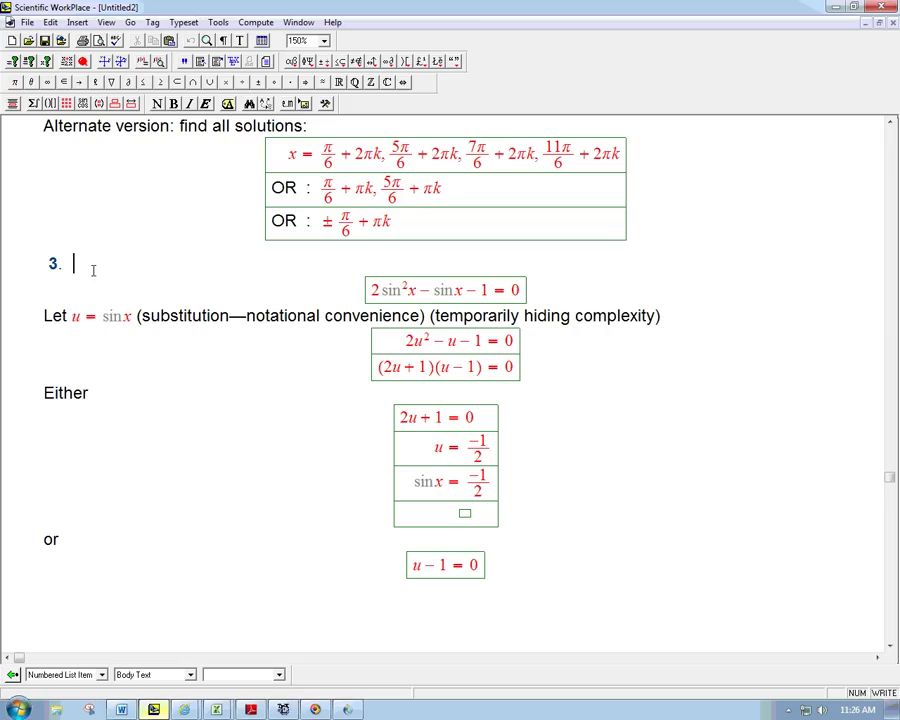
pyautogui.write('Find all sol')
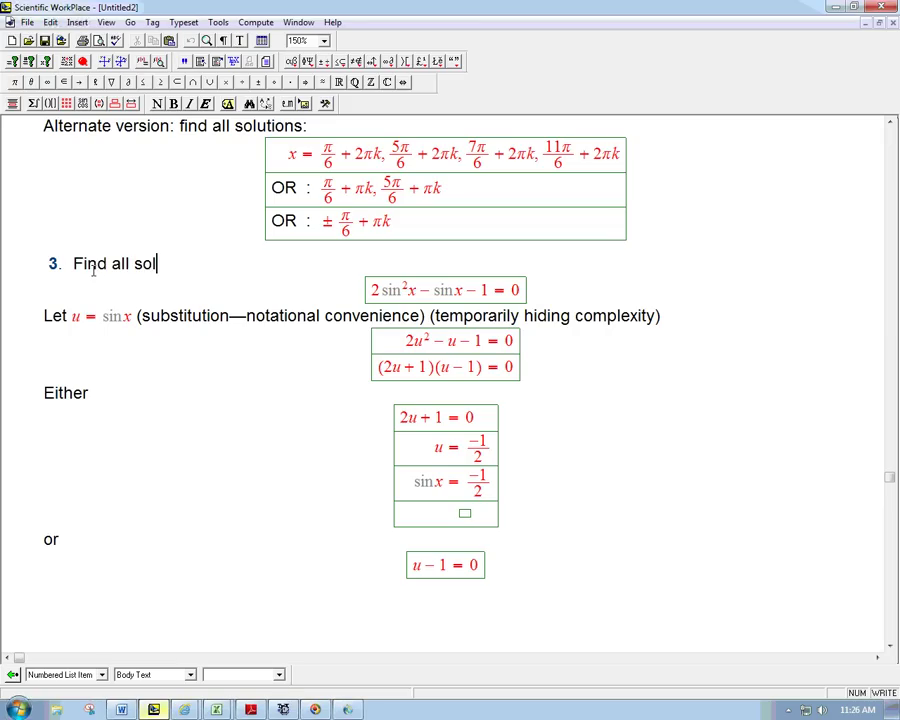
pyautogui.write('utio')
pyautogui.press('BackSpace')
pyautogui.write('ions:')
# Enter x = −π/6 + 2πk, in the empty fourth row.
pyautogui.click(464, 513)
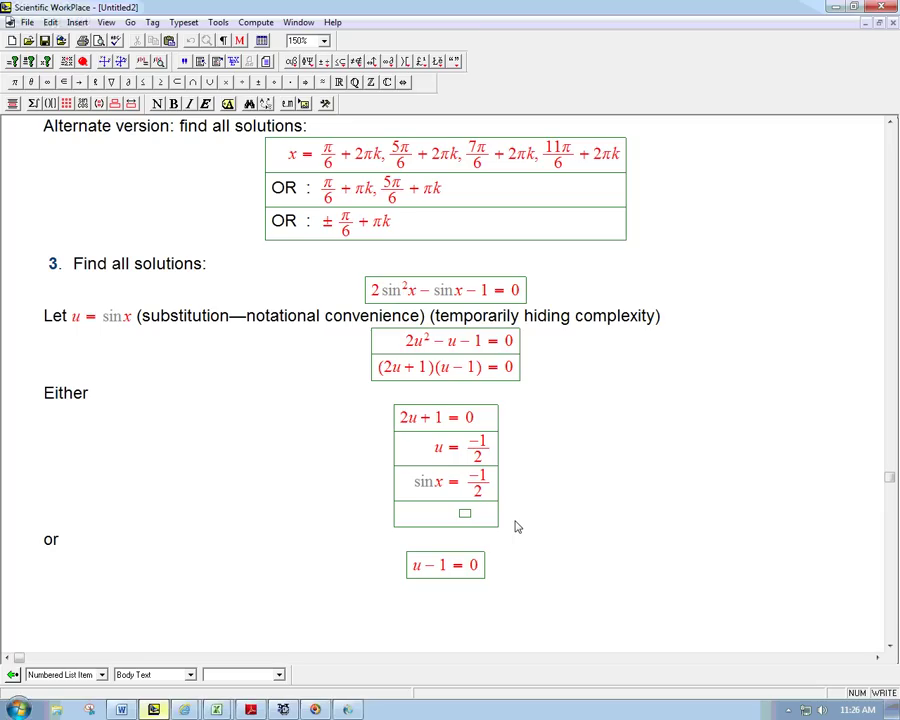
pyautogui.write('x=-')
pyautogui.hotkey('ctrl', 'f')
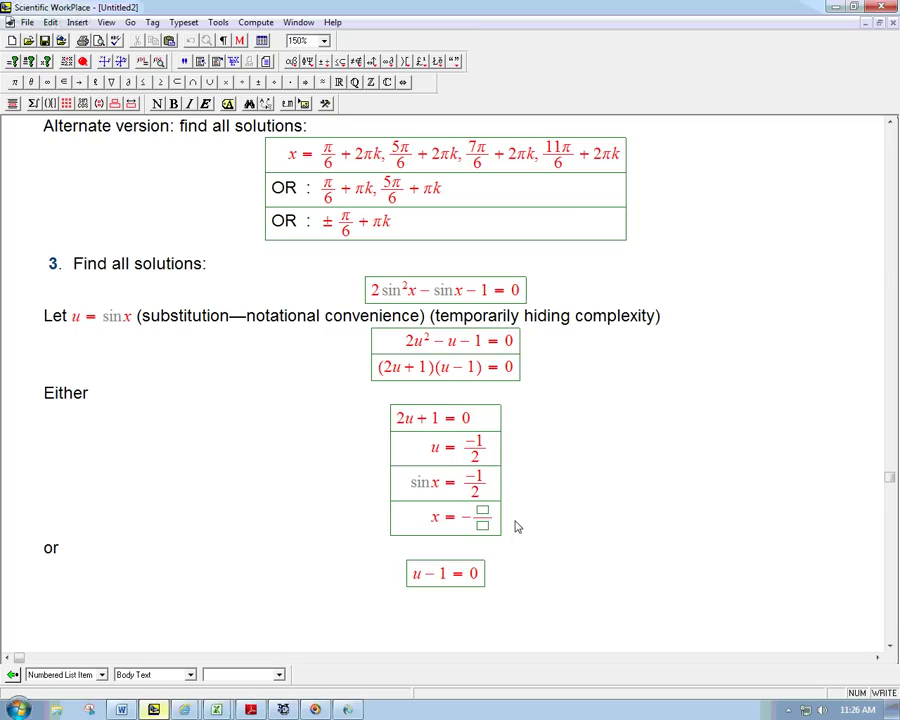
pyautogui.write('p')
pyautogui.press('BackSpace')
pyautogui.hotkey('ctrl', 'g')
pyautogui.press('p')
pyautogui.press('Tab')
pyautogui.write('6')
pyautogui.press('Right')
pyautogui.write('+2')
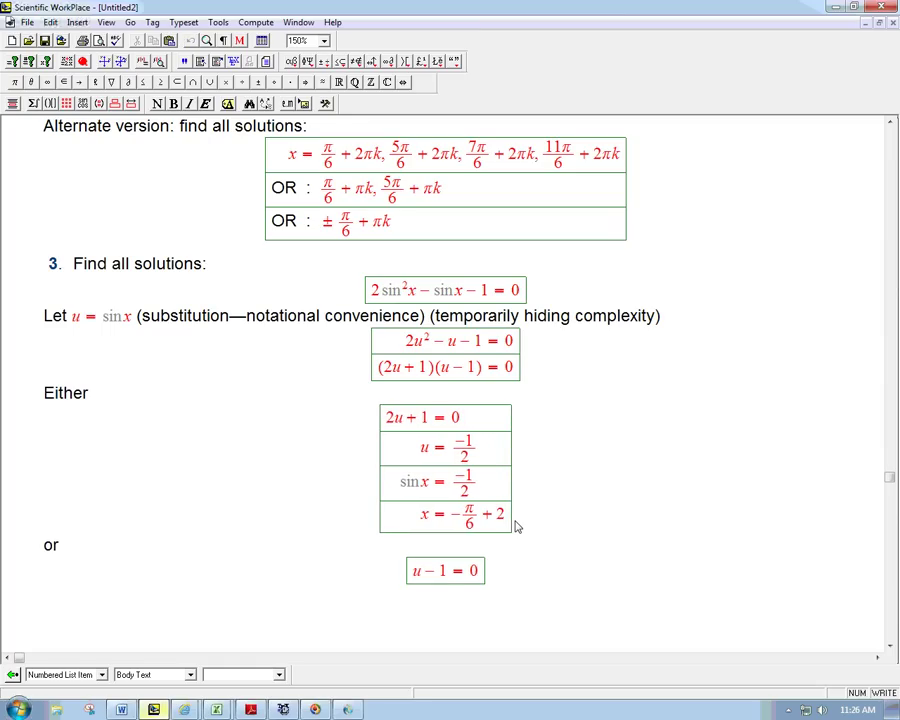
pyautogui.hotkey('ctrl', 'g')
pyautogui.write('pk,')
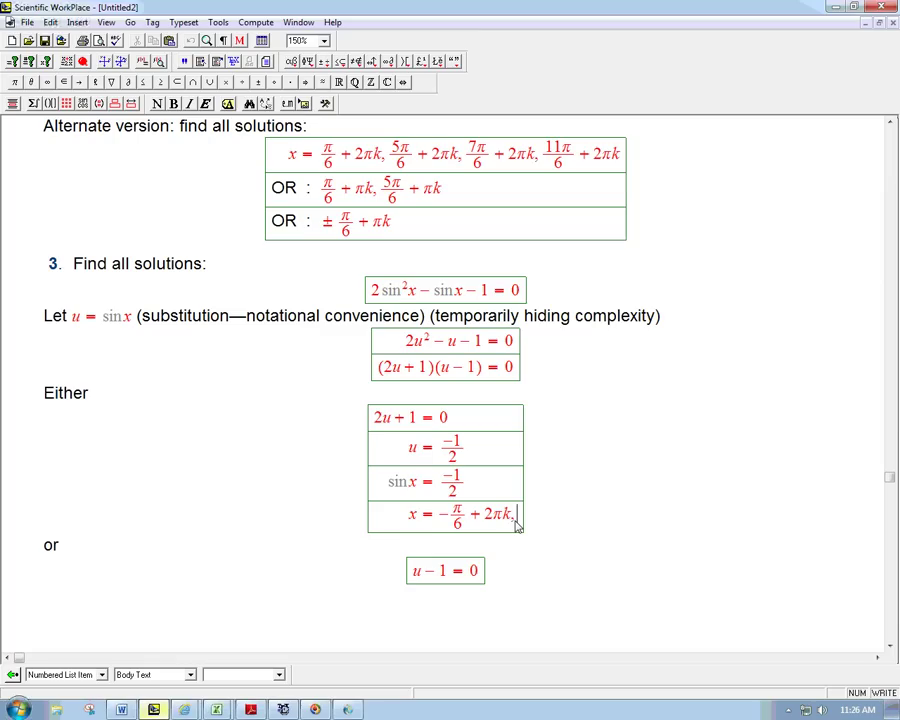
# Append 7π/6 + 2πk to the fourth row.
pyautogui.hotkey('ctrl', 'f')
pyautogui.write('7/')
pyautogui.hotkey('ctrl', 'g')
pyautogui.write('p')
pyautogui.write('6')
pyautogui.press('Right')
pyautogui.write('+2')
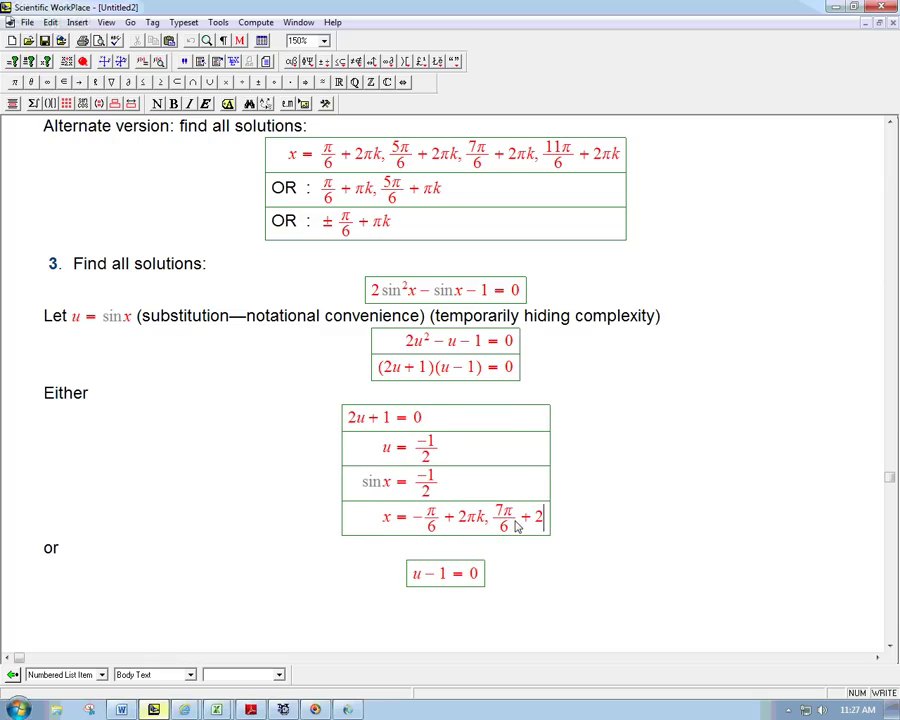
pyautogui.hotkey('ctrl', 'g')
pyautogui.write('pk')
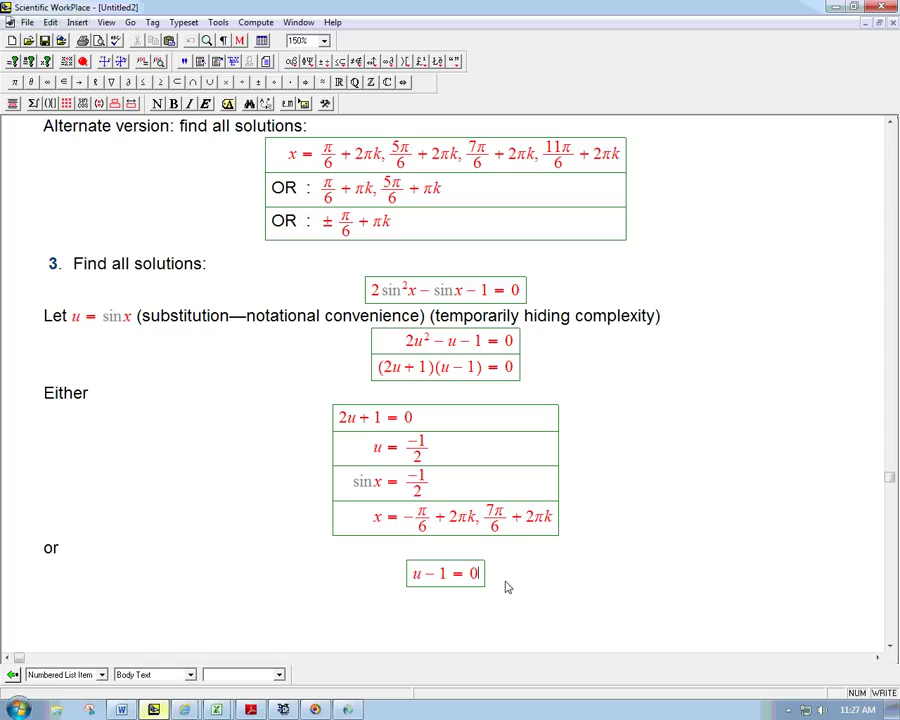
# Add the row sin x = 1 below u − 1 = 0 and check the unit circle in Sketchpad.
pyautogui.press('Return')
pyautogui.write('sin x = 1')
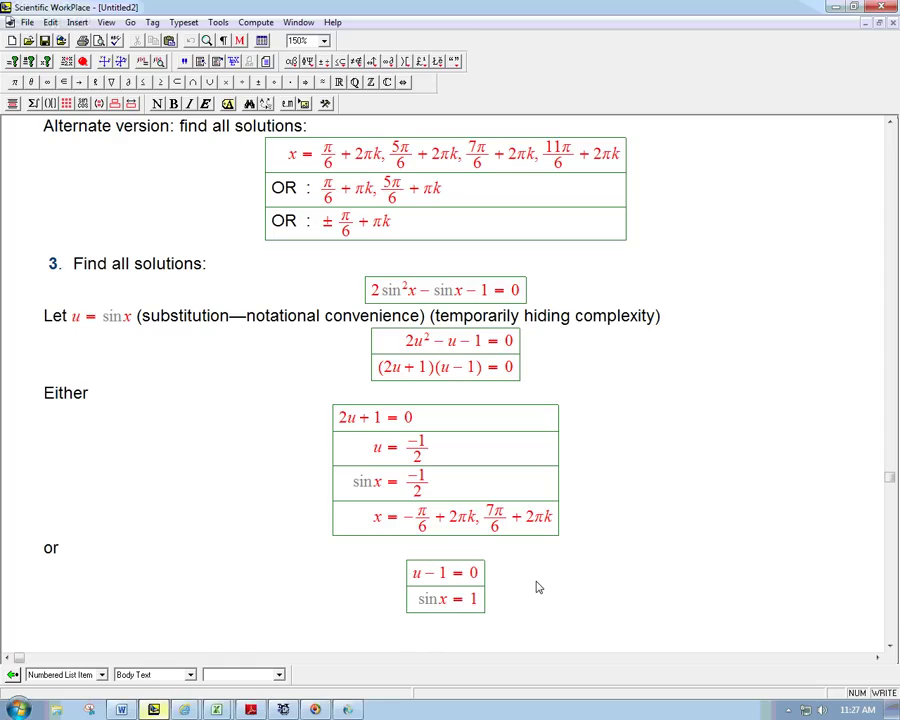
pyautogui.press('Return')
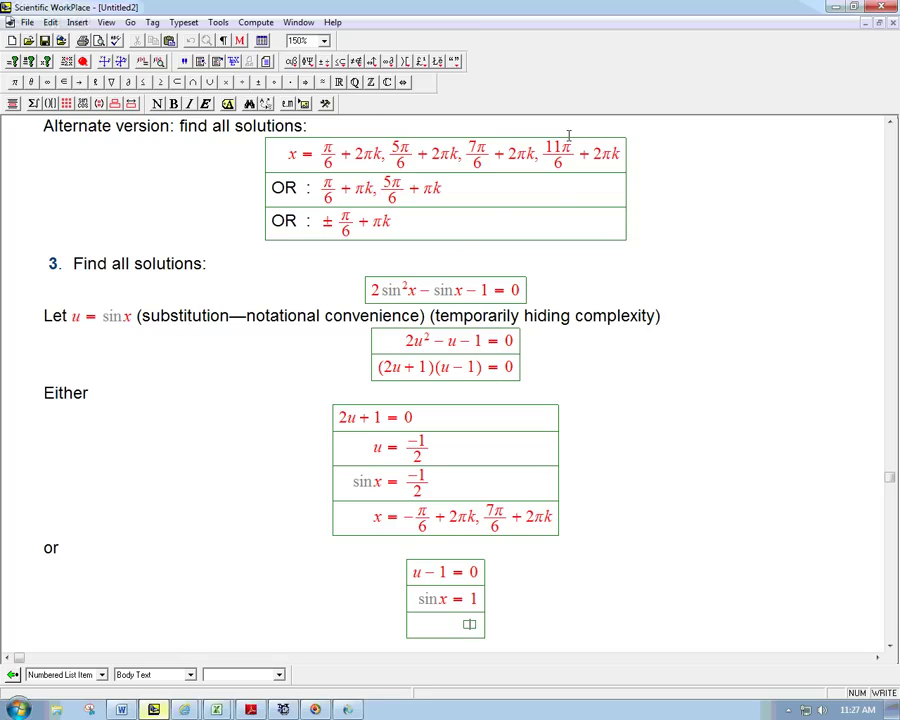
pyautogui.click(340, 709)
# Enter x = π/2 + 2πk on the next row.
pyautogui.write('x=')
pyautogui.hotkey('ctrl', 'f')
pyautogui.hotkey('ctrl', 'g')
pyautogui.press('p')
pyautogui.press('Tab')
pyautogui.write('2')
pyautogui.press('Right')
pyautogui.write('+ 2')
pyautogui.hotkey('ctrl', 'g')
pyautogui.write('pk')
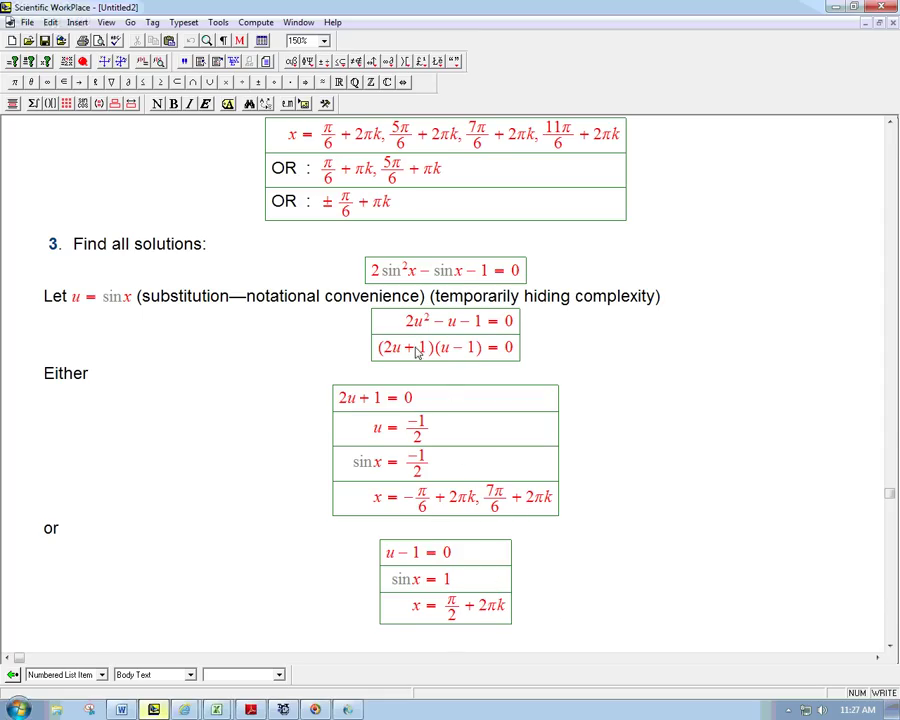
# Add an 'In sum:' paragraph below the or branch with an empty display equation.
pyautogui.click(527, 622)
pyautogui.press('Return')
pyautogui.write('In sum:')
pyautogui.hotkey('ctrl', 'd')
# Fill the display with x = π/2 + 2πk, a comma, then the Either branch's two solutions.
pyautogui.moveTo(442, 504); pyautogui.dragTo(502, 506)
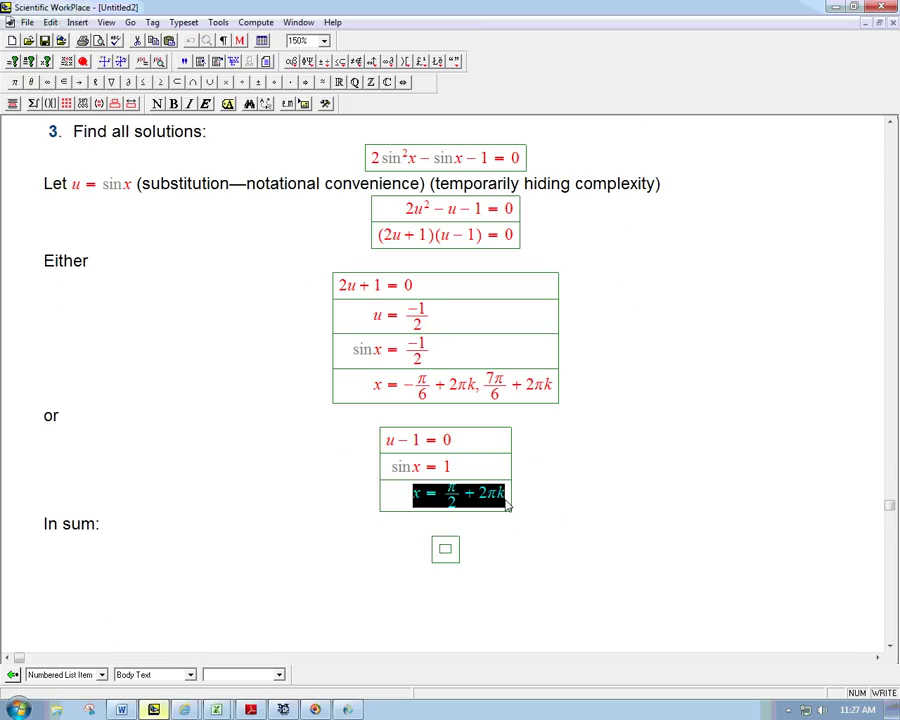
pyautogui.hotkey('ctrl', 'c')
pyautogui.click(450, 551)
pyautogui.hotkey('ctrl', 'v')
pyautogui.write(',')
pyautogui.moveTo(405, 390); pyautogui.dragTo(552, 394)
pyautogui.click(502, 558)
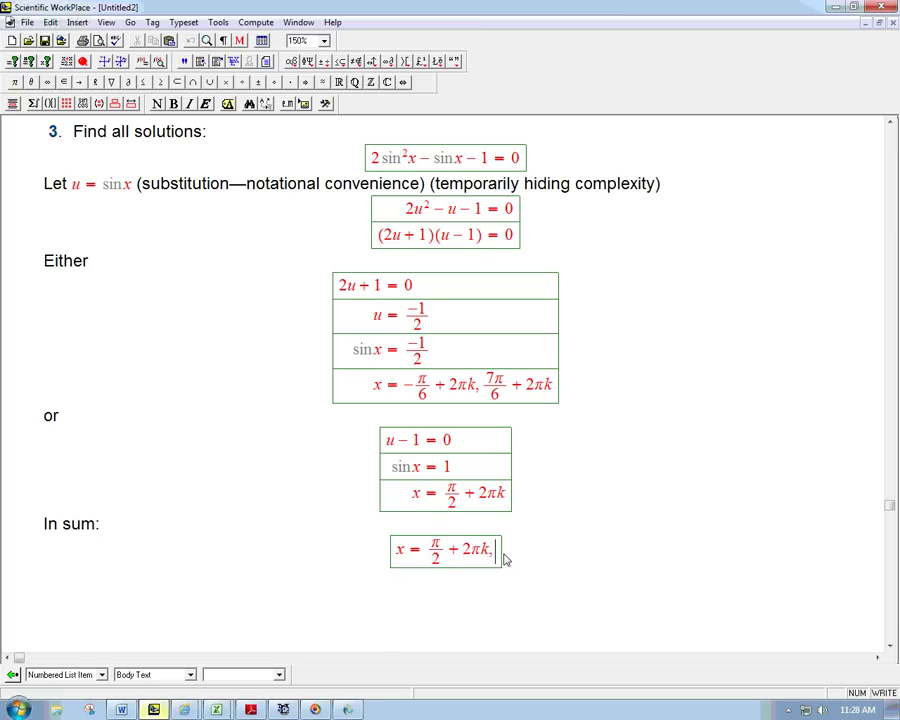
pyautogui.hotkey('ctrl', 'v')
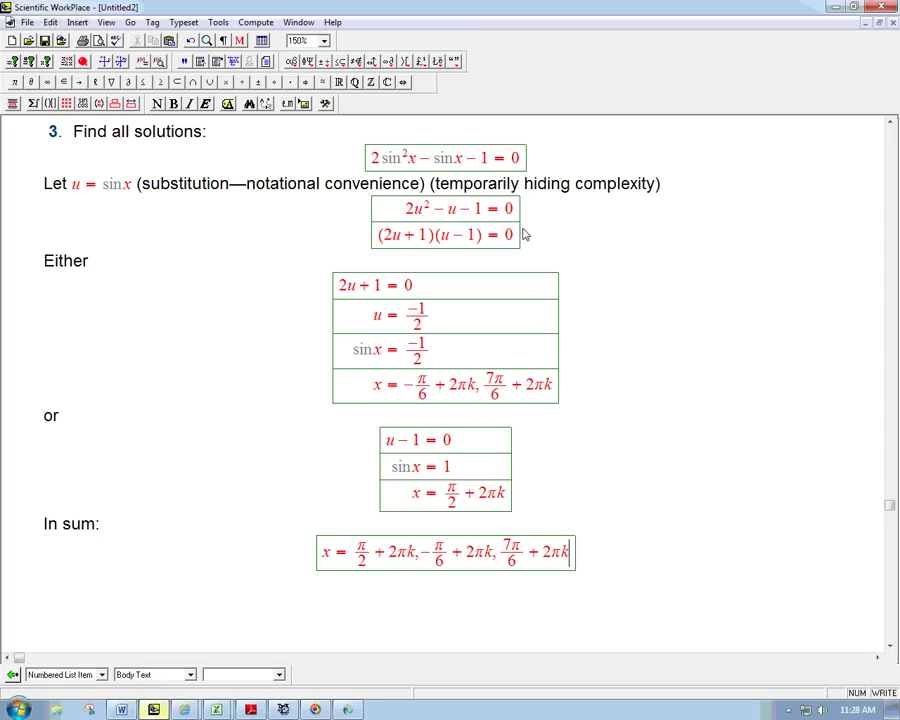
pyautogui.click(615, 563)
# Paste 2u² − u − 1 = 0 as an unnumbered centred display below the combined solution.
pyautogui.moveTo(405, 207); pyautogui.dragTo(518, 212)
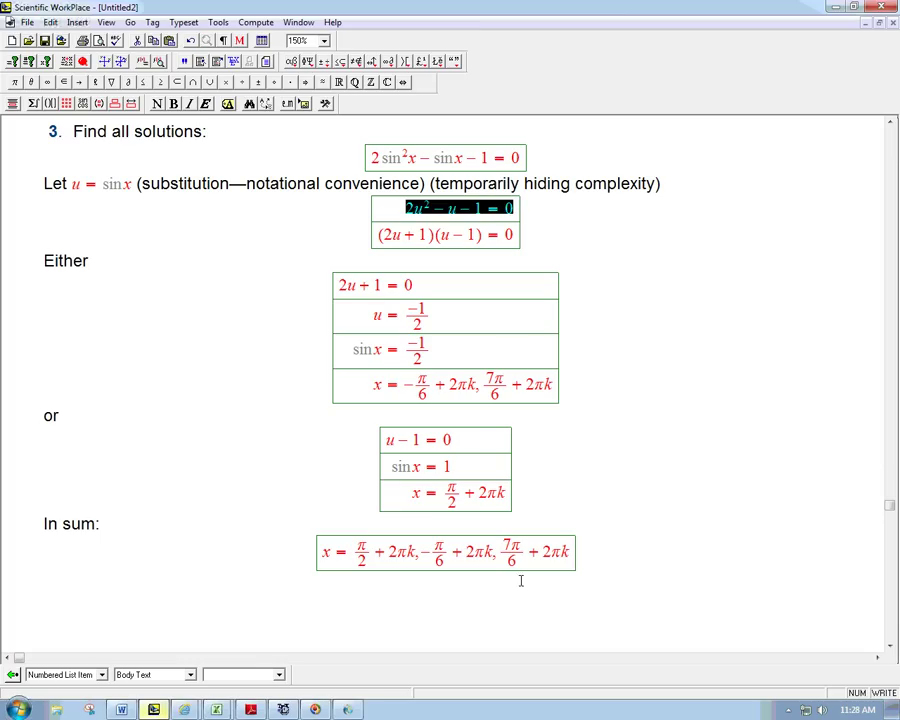
pyautogui.click(598, 578)
pyautogui.press('Return')
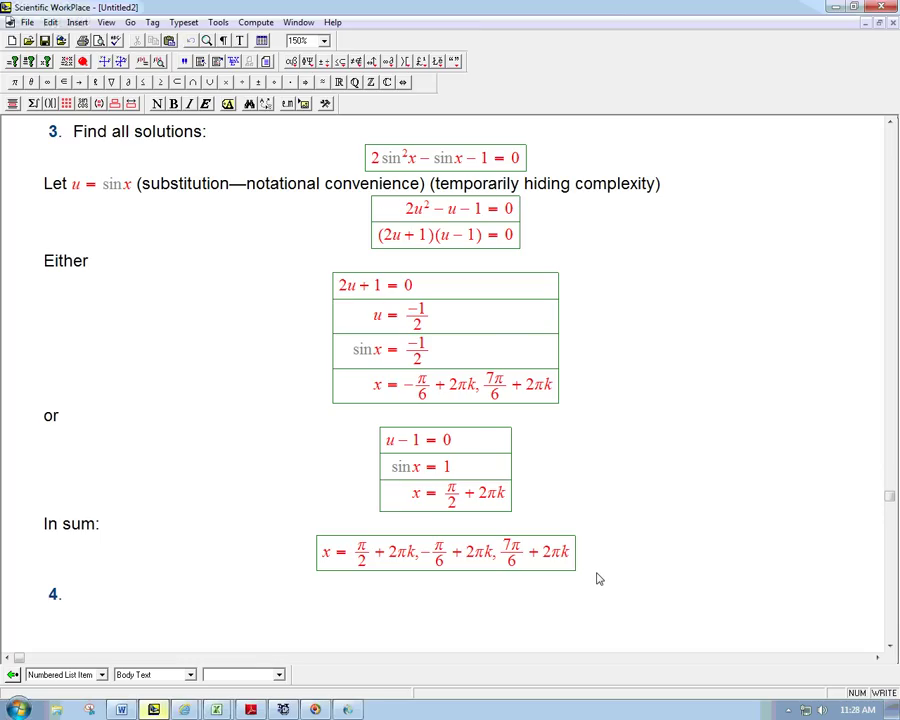
pyautogui.press('BackSpace')
pyautogui.hotkey('ctrl', 'v')
pyautogui.hotkey('shift', 'Left')
pyautogui.hotkey('shift', 'Left')
pyautogui.hotkey('shift', 'Left')
pyautogui.hotkey('shift', 'Left')
pyautogui.hotkey('shift', 'Left')
pyautogui.hotkey('shift', 'Left')
pyautogui.hotkey('shift', 'Left')
pyautogui.hotkey('shift', 'Left')
pyautogui.hotkey('ctrl', 'd')
# Add the heading 'WRONG VERSION:' on the line above the pasted equation.
pyautogui.press('Return')
pyautogui.press('BackSpace')
pyautogui.click(376, 605)
pyautogui.write('WRONG ')
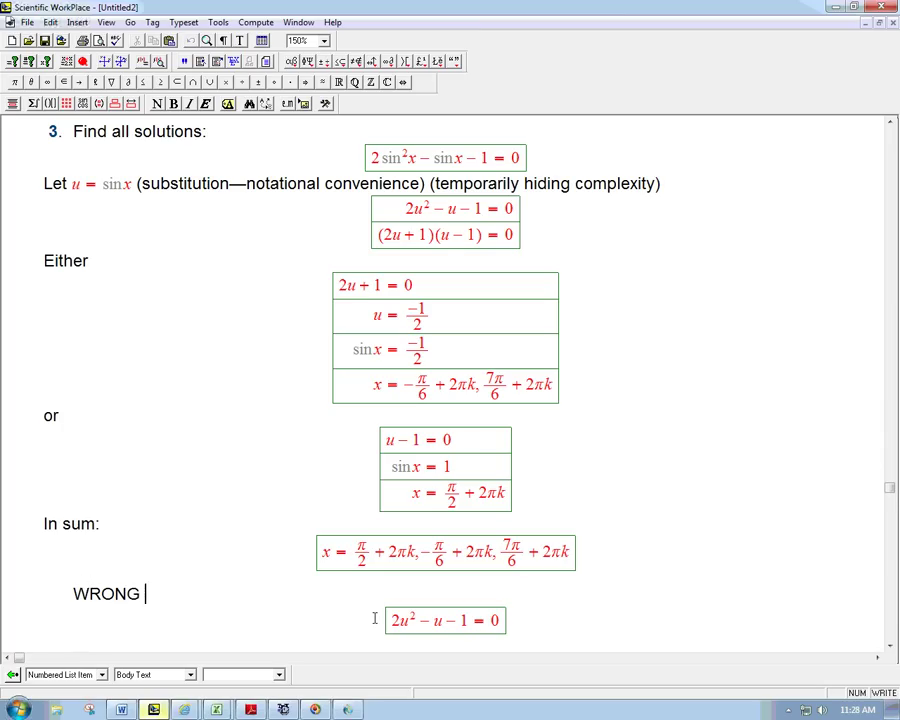
pyautogui.write('VERSION:')
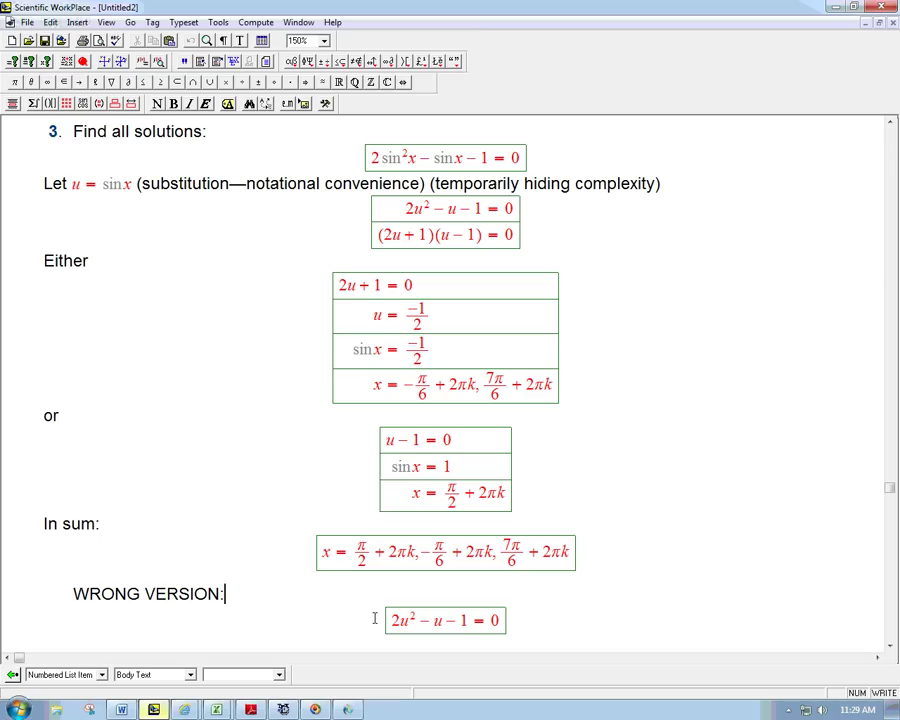
pyautogui.click(890, 646)
pyautogui.click(890, 646)
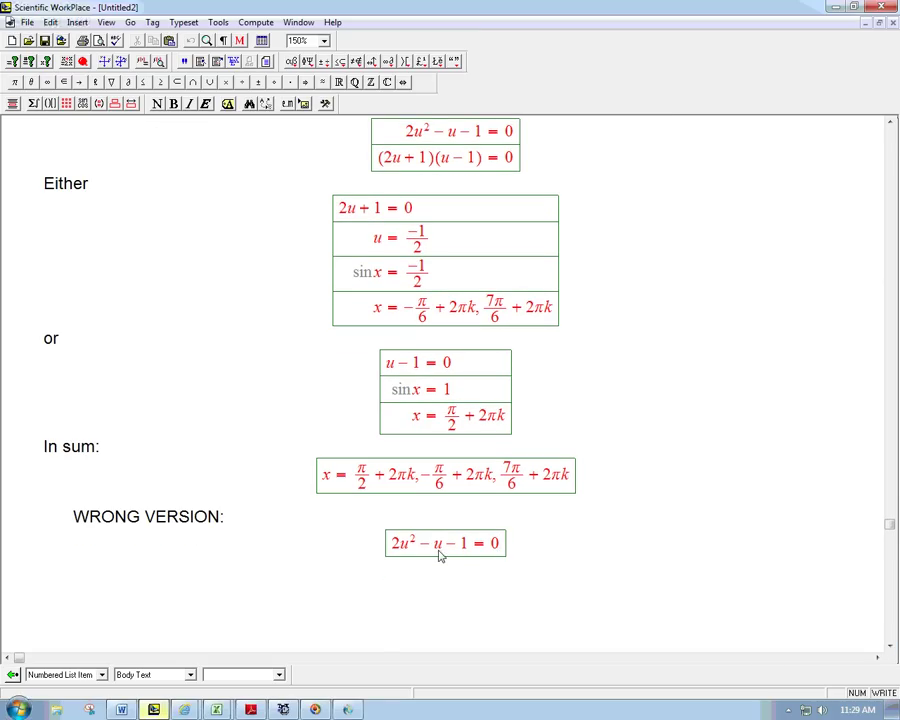
# Add display rows 2u² − u = 1 and u(2u − 1) = 1, then a text row 'WRONG STEP : u = 1'.
pyautogui.press('Return')
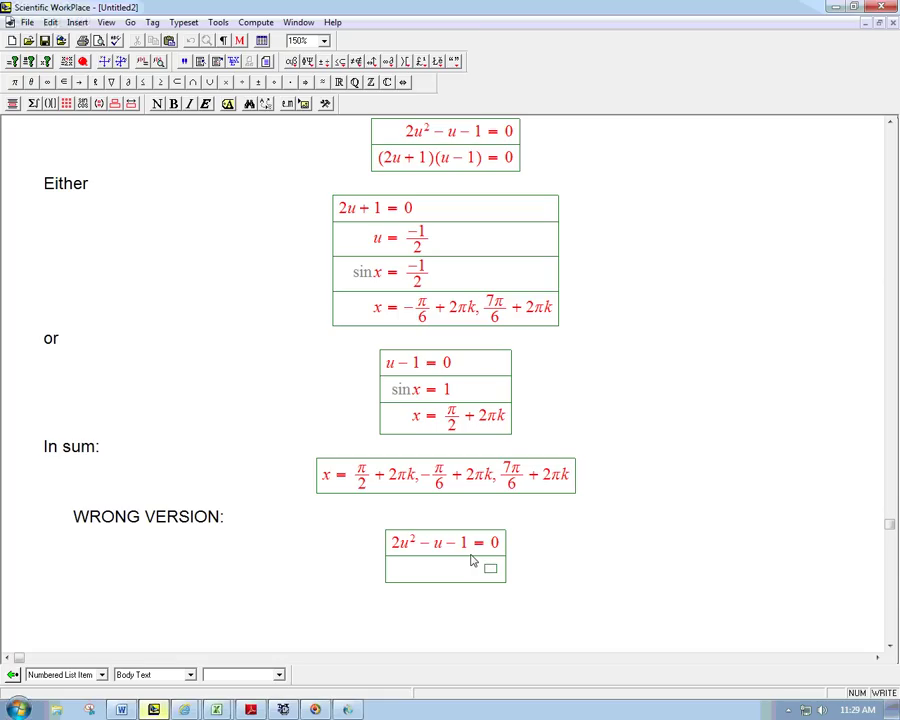
pyautogui.write('2u^2 - ')
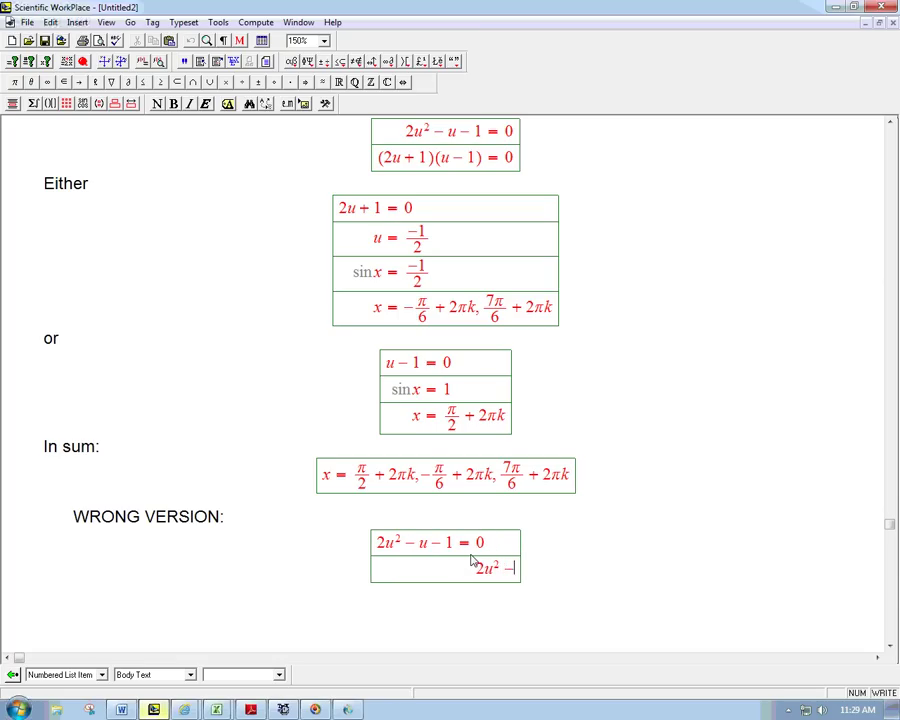
pyautogui.write('u = 1')
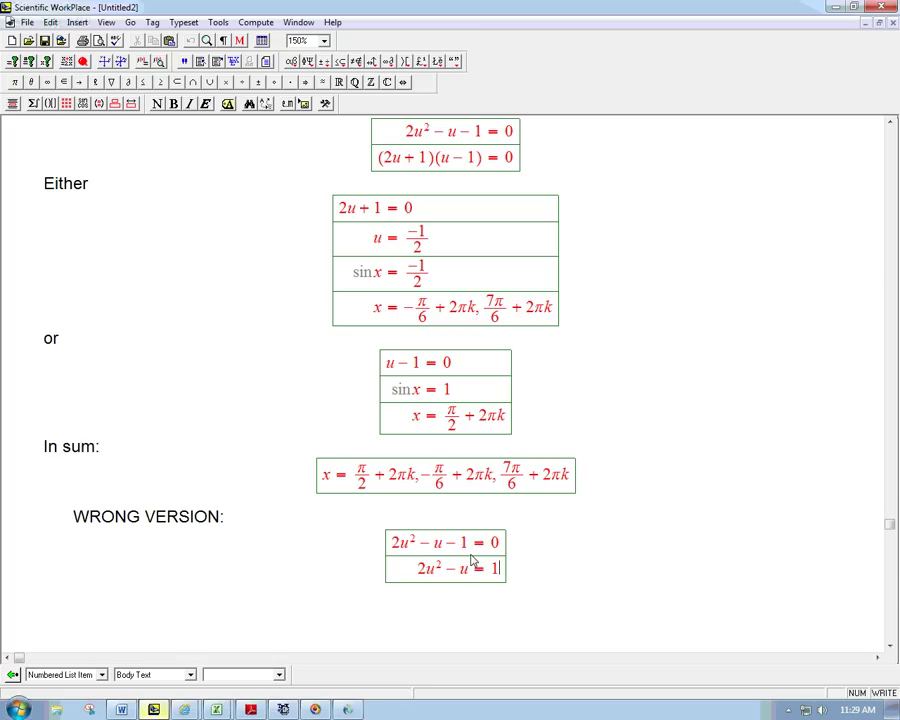
pyautogui.press('Return')
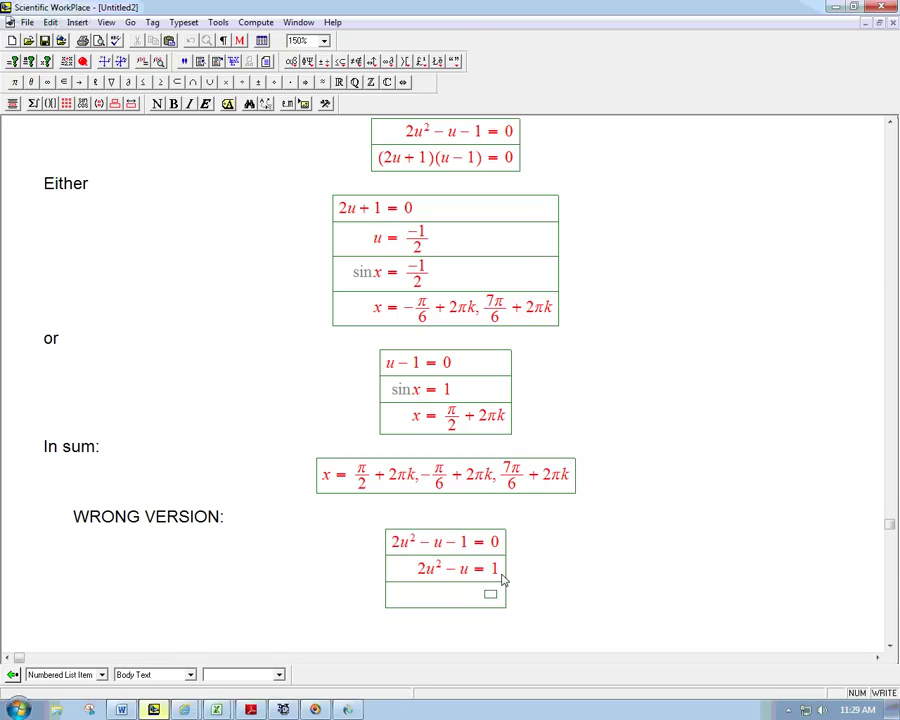
pyautogui.write('u(2u-1')
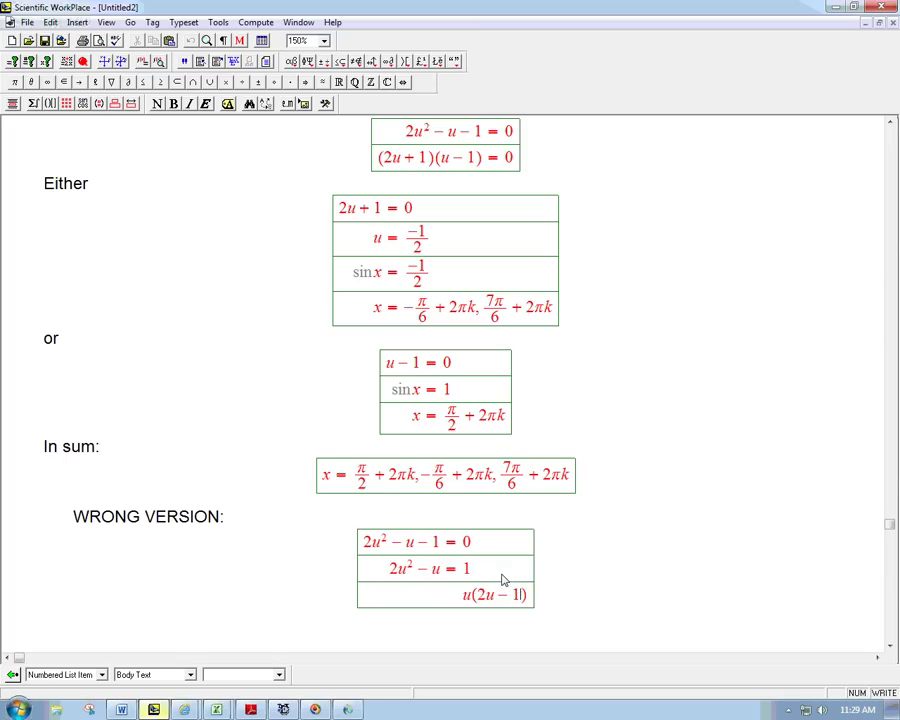
pyautogui.write(')=')
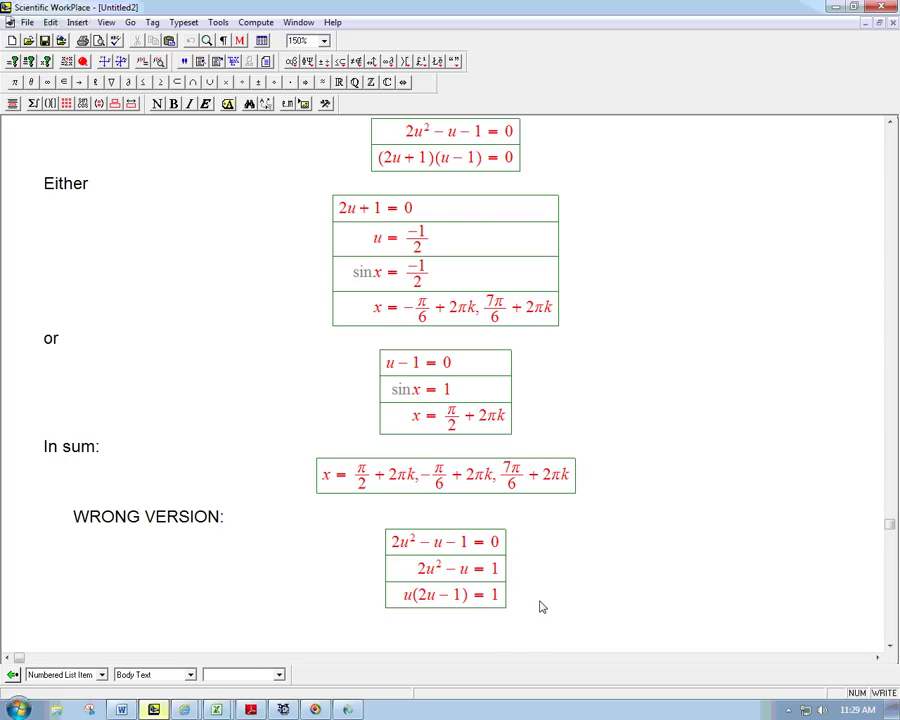
pyautogui.press('Return')
pyautogui.hotkey('ctrl', 't')
pyautogui.write('WRONG STEP : ')
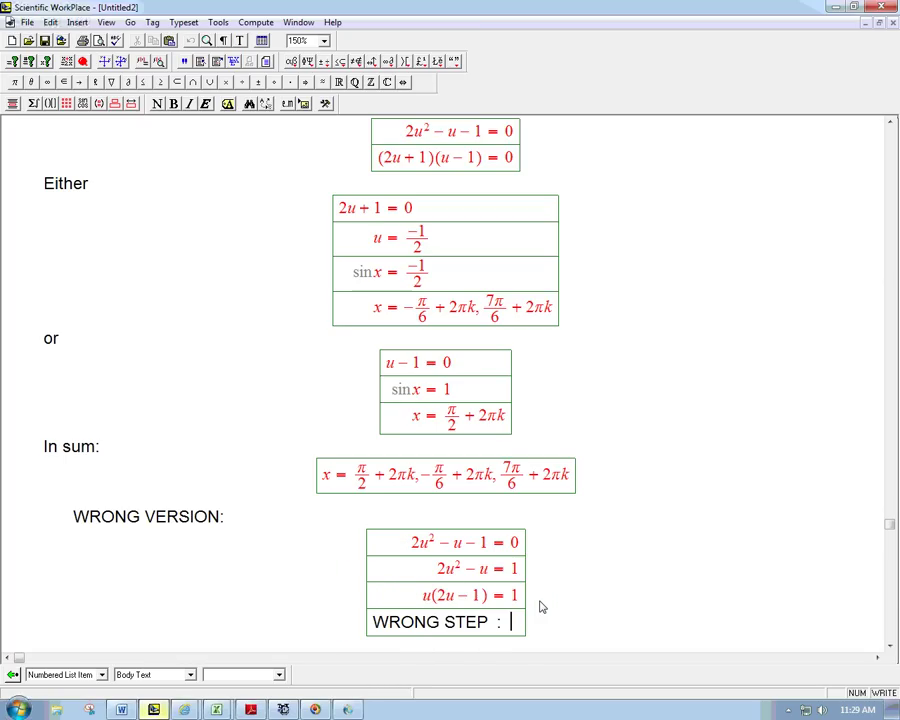
pyautogui.write('u = 1')
pyautogui.hotkey('ctrl', 't')
pyautogui.write('or')
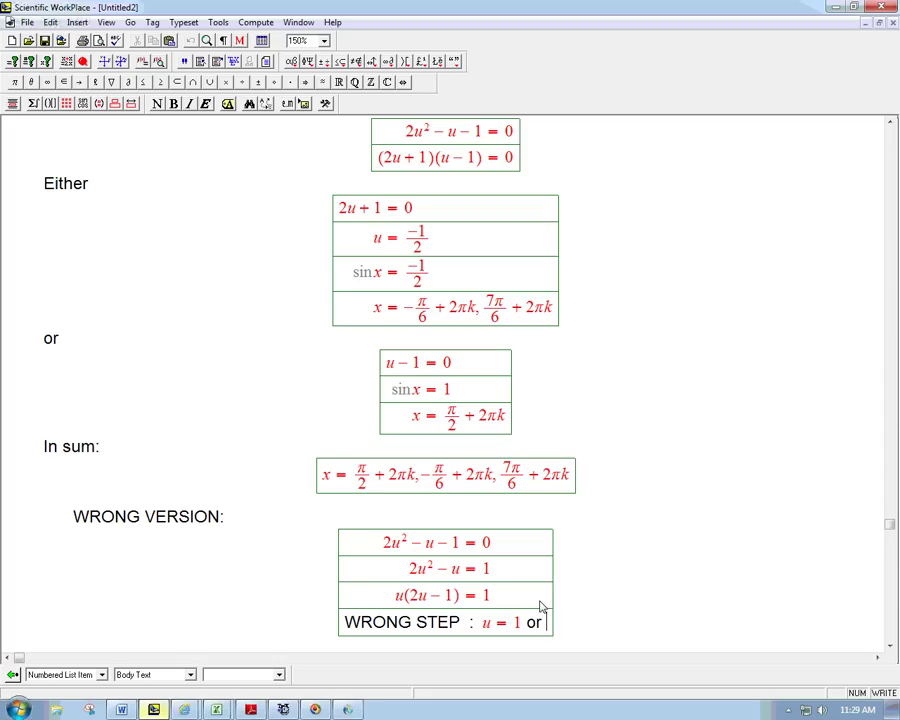
pyautogui.hotkey('ctrl', 'm')
pyautogui.write('2u-1=1')
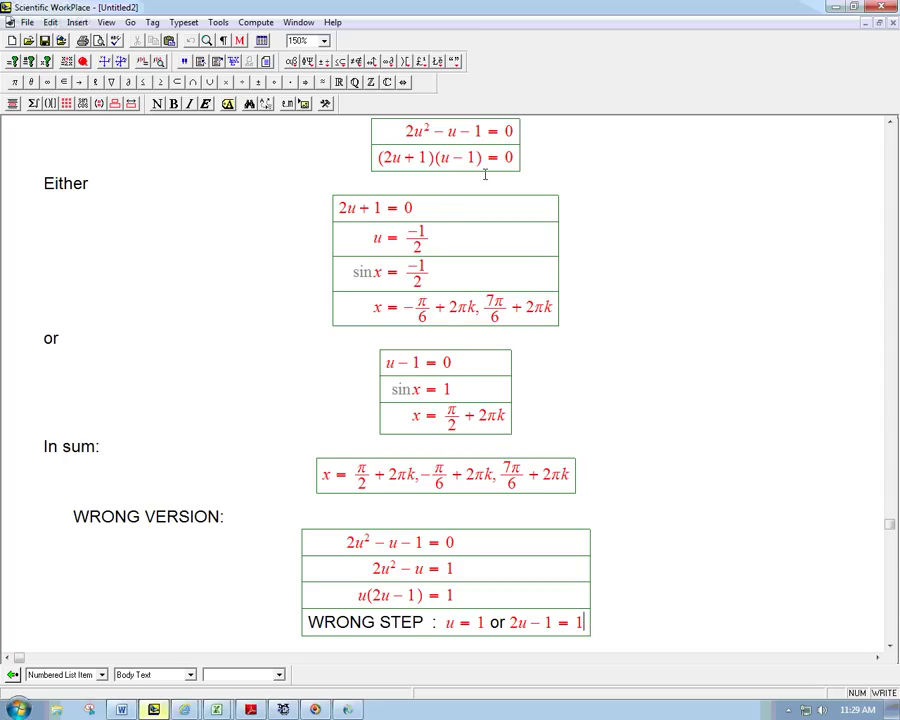
pyautogui.moveTo(507, 161); pyautogui.dragTo(512, 164)
pyautogui.click(367, 598)
pyautogui.moveTo(585, 624); pyautogui.dragTo(450, 624)
pyautogui.press('Delete')
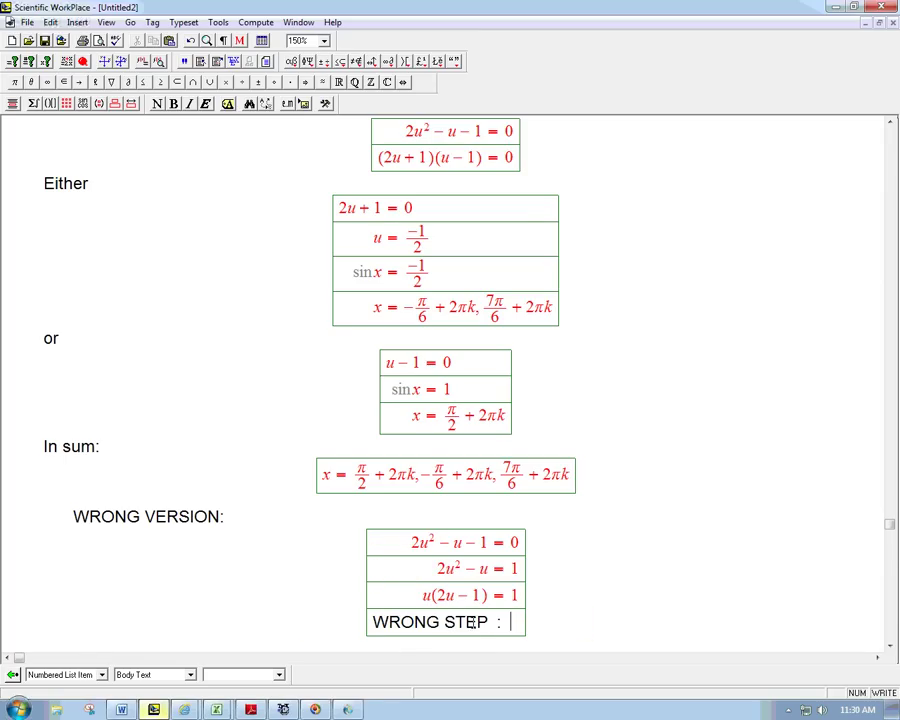
pyautogui.click(512, 544)
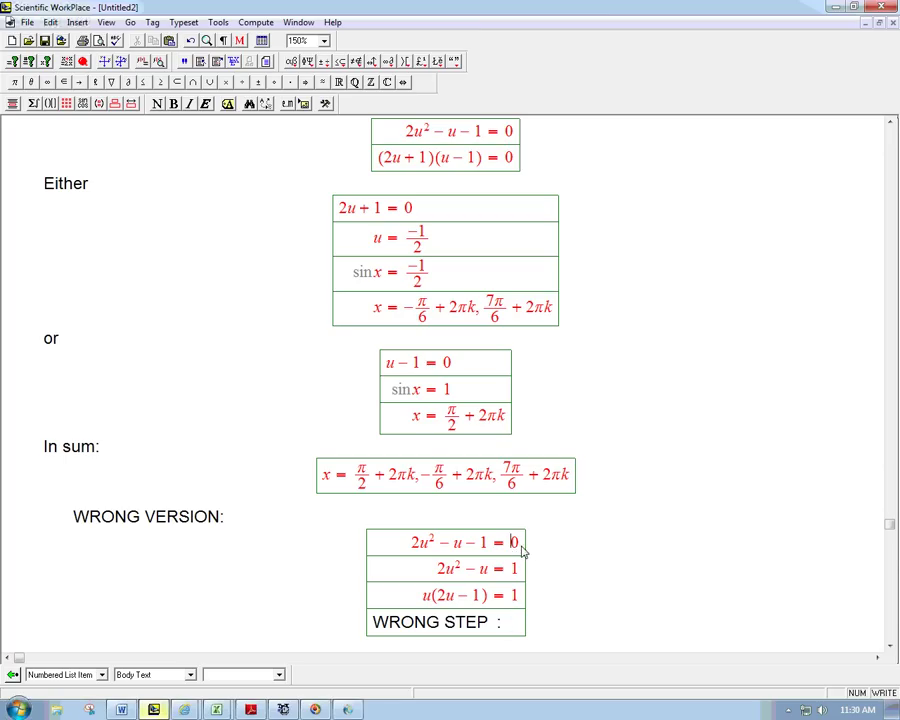